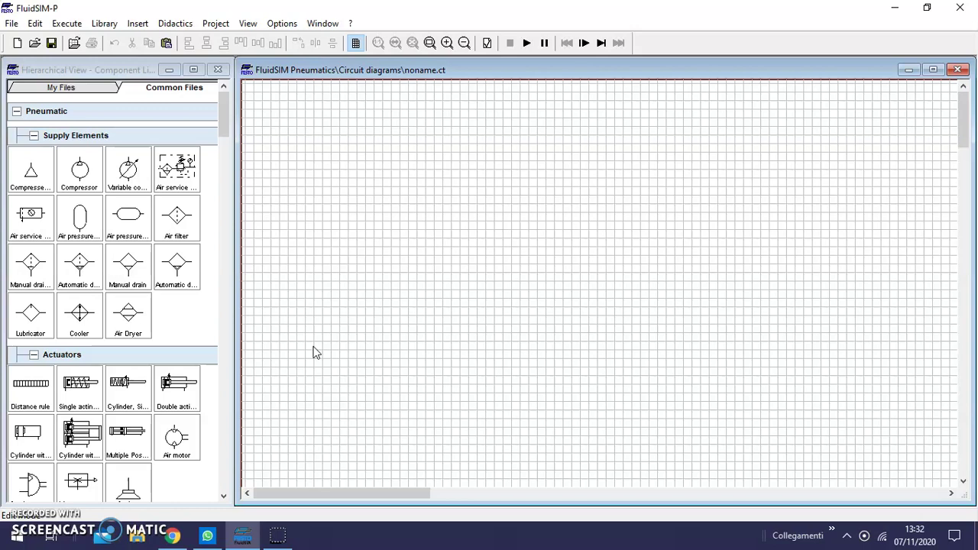
- Place a double acting cylinder from the Actuators group in the upper part of the empty circuit diagram
left_click(224, 200)
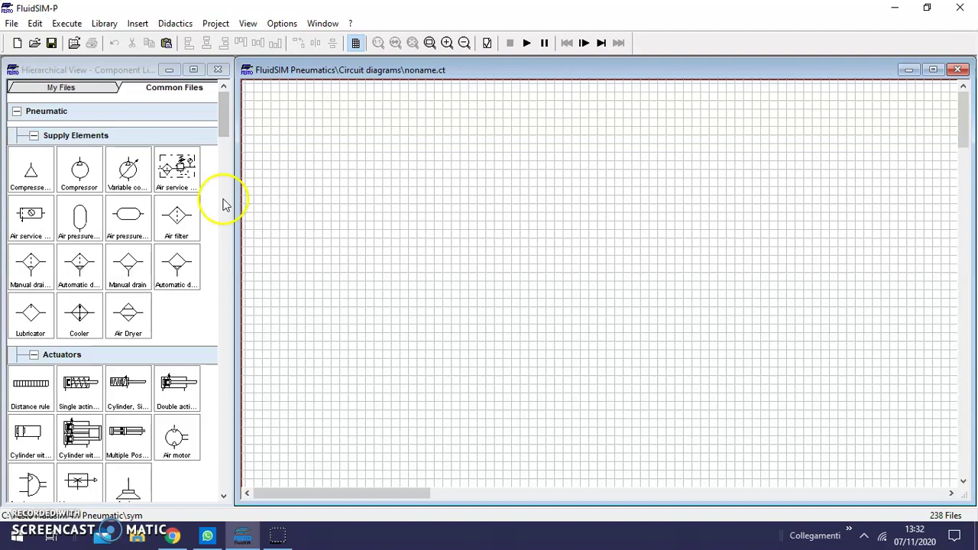
left_click(224, 495)
left_click(224, 495)
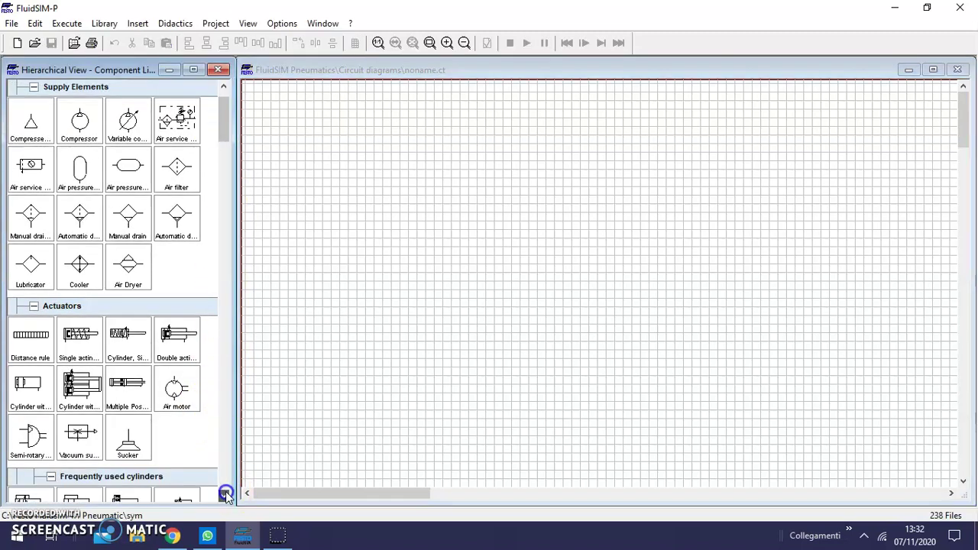
left_click(175, 342)
left_click_drag(173, 347, 438, 136)
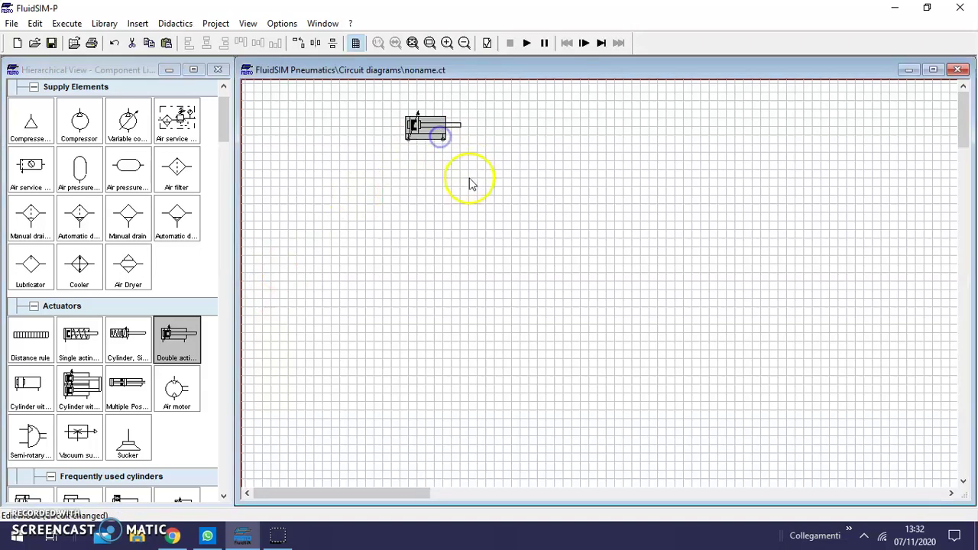
left_click(447, 43)
left_click_drag(484, 142, 405, 138)
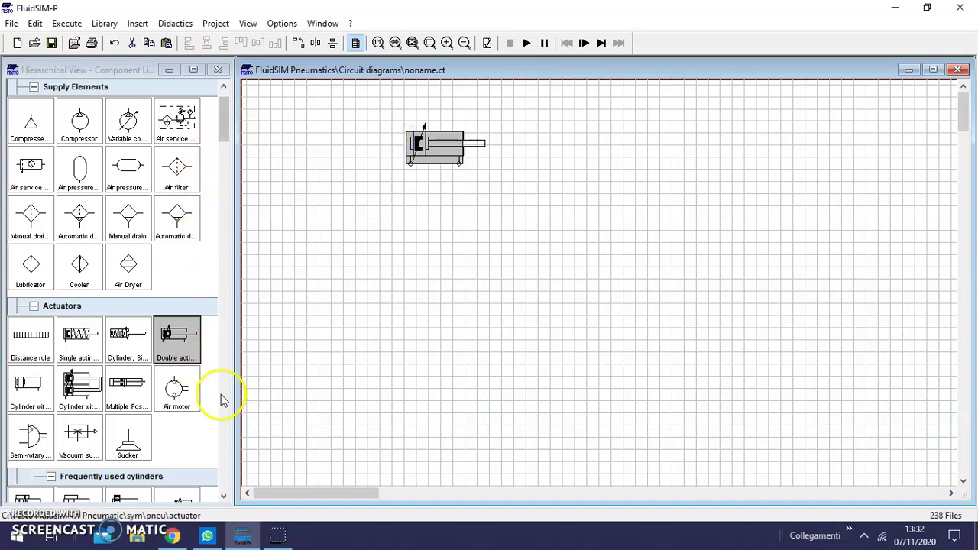
- Place a pneumatically operated 5/2-way impulse valve directly below the double acting cylinder
left_click(221, 498)
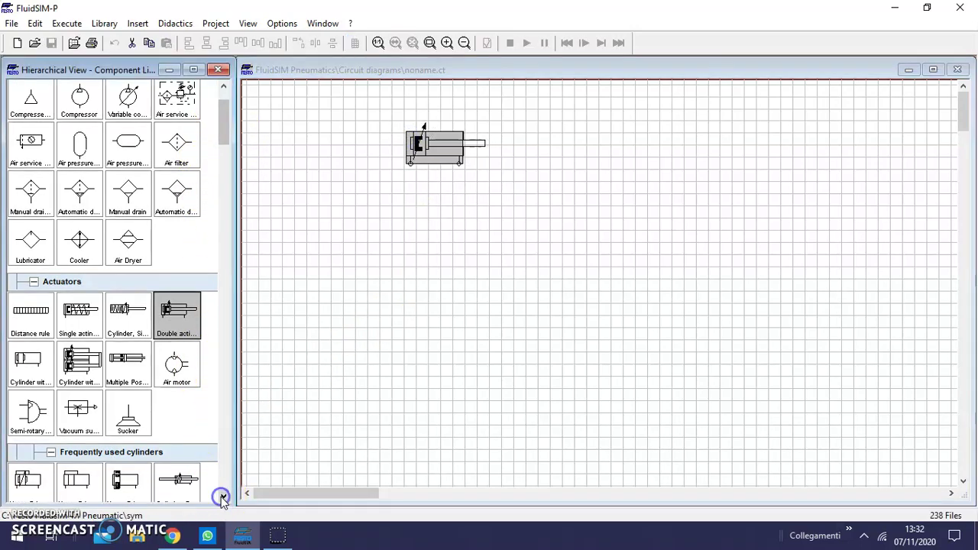
left_click(221, 498)
left_click(221, 498)
left_click(221, 499)
left_click(221, 498)
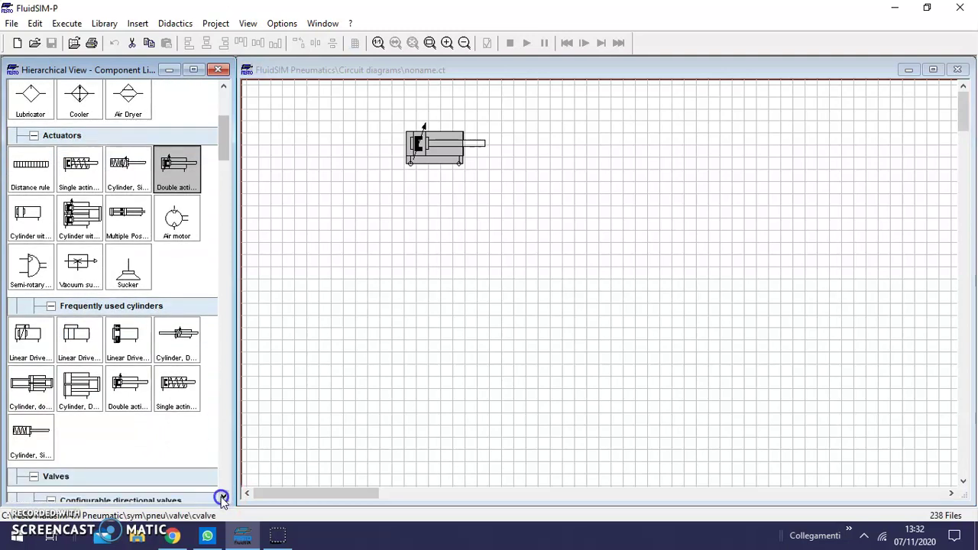
left_click(221, 498)
left_click(221, 499)
left_click(221, 498)
left_click(221, 499)
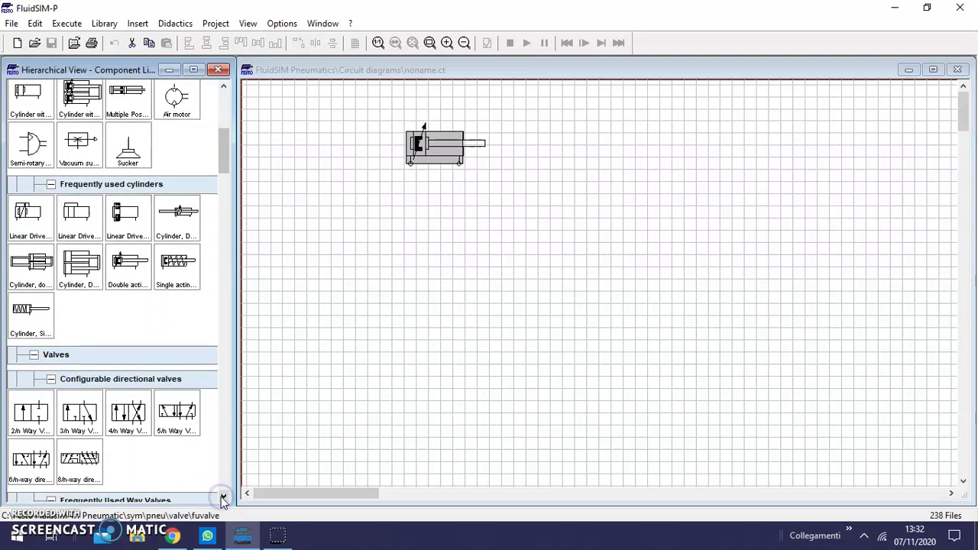
left_click(221, 499)
left_click(221, 498)
left_click(221, 498)
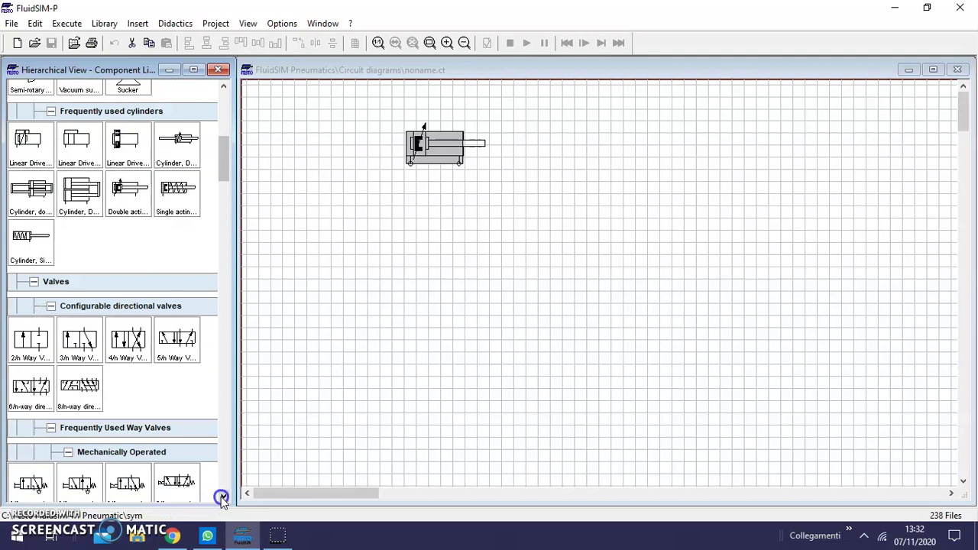
left_click(221, 497)
left_click(223, 498)
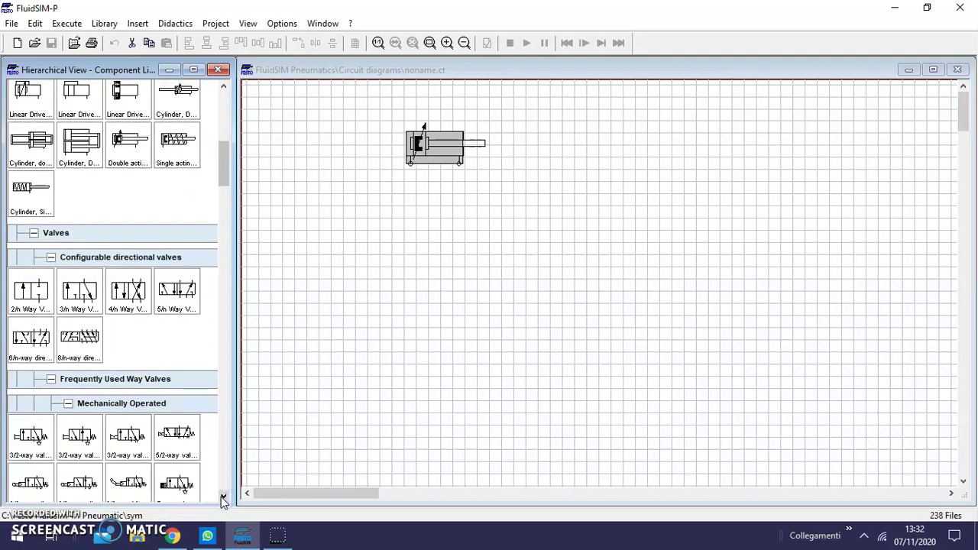
left_click(222, 498)
left_click(223, 498)
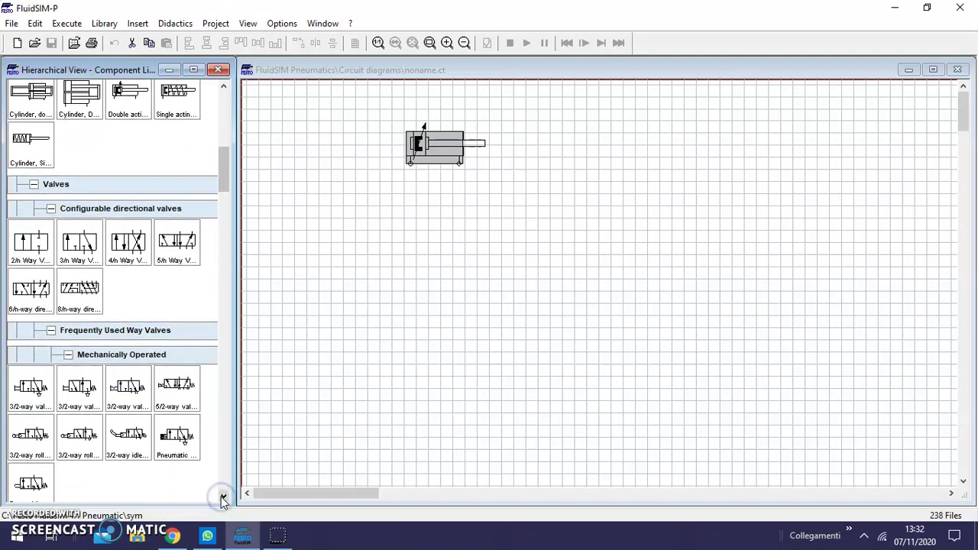
left_click(222, 498)
left_click(223, 499)
left_click(222, 498)
left_click(222, 498)
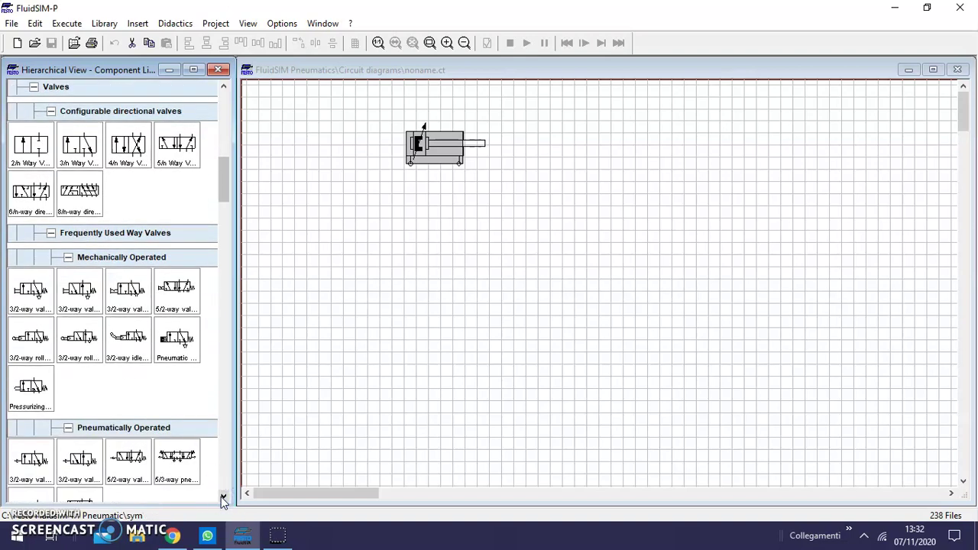
left_click(223, 498)
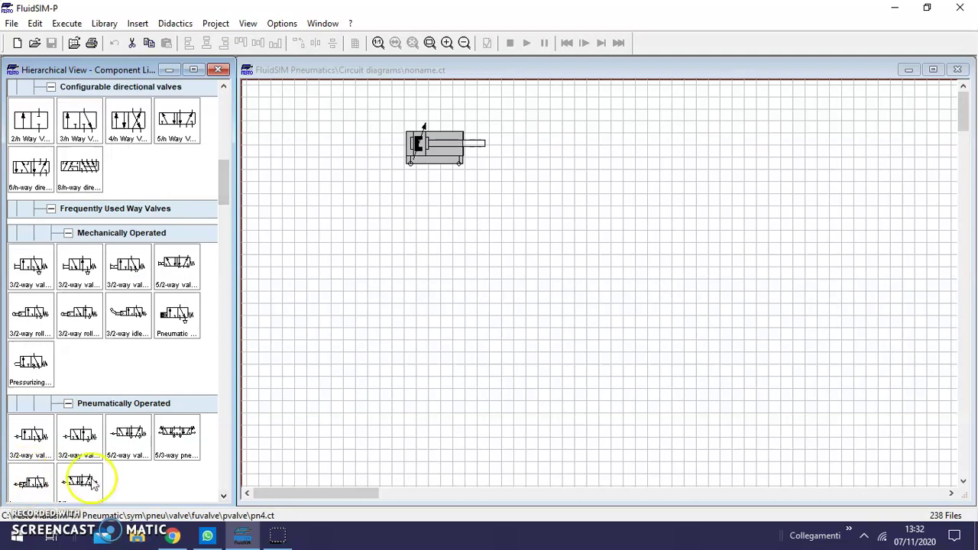
left_click_drag(79, 478, 443, 224)
left_click(572, 277)
left_click(433, 208)
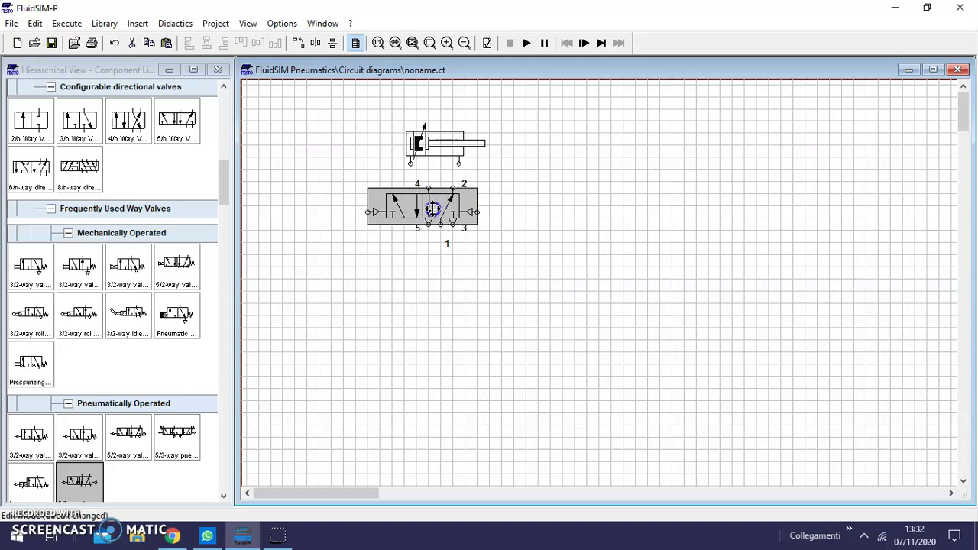
- Connect the cylinder's two ports to ports 4 and 2 of the 5/2-way valve
left_click(517, 219)
mouse_move(451, 184)
left_mouse_down()
mouse_move(459, 163)
mouse_move(418, 184)
left_mouse_up()
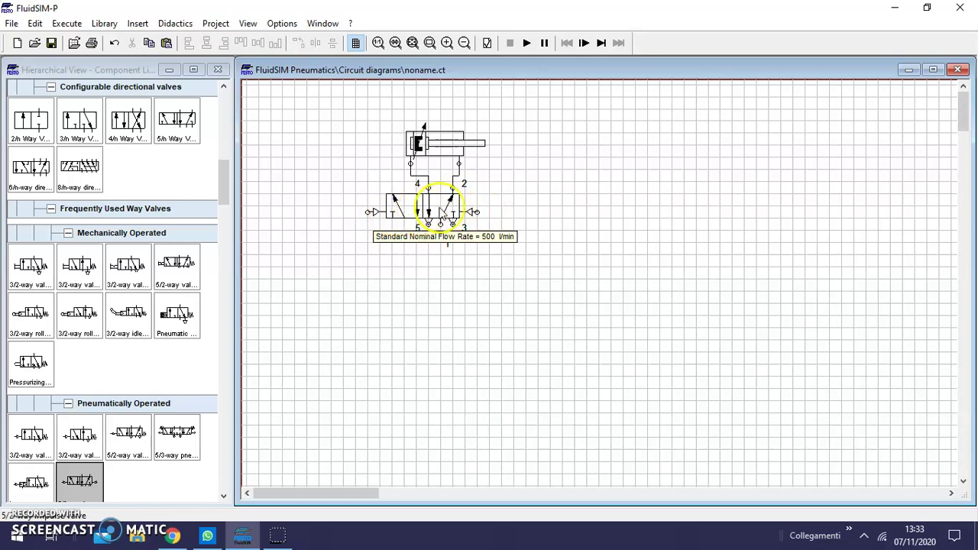
left_click(391, 214)
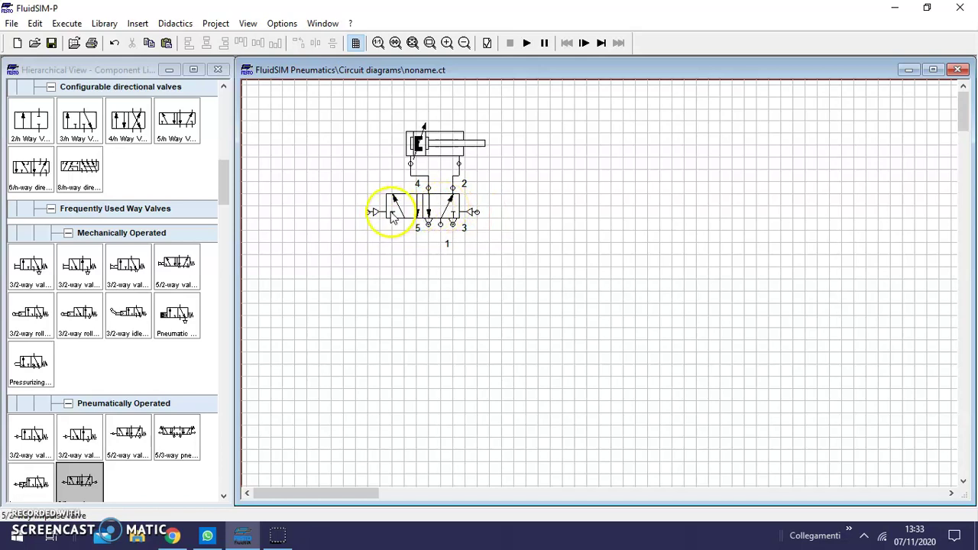
- Add a compressed air supply below the 5/2-way valve and connect it to port 1
left_click_drag(227, 200, 223, 107)
left_click_drag(28, 170, 442, 246)
left_click(518, 267)
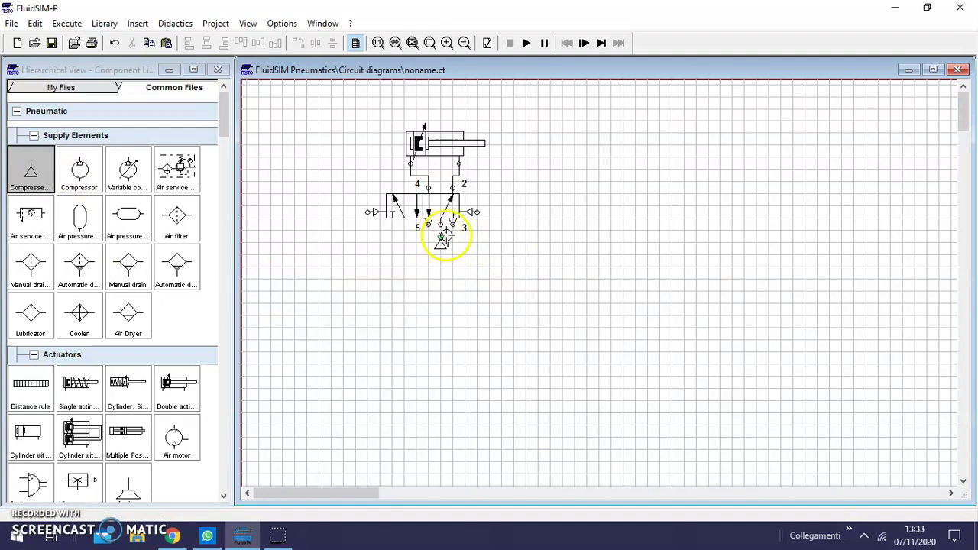
left_click_drag(444, 238, 441, 224)
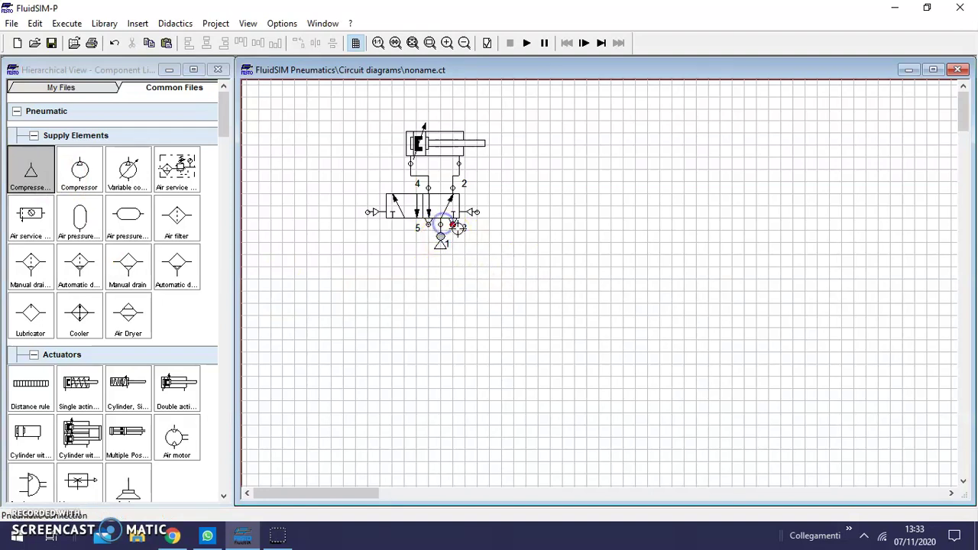
- Change the terminator of the valve's connection 3 to the exhaust triangle with a stem
double_click(452, 223)
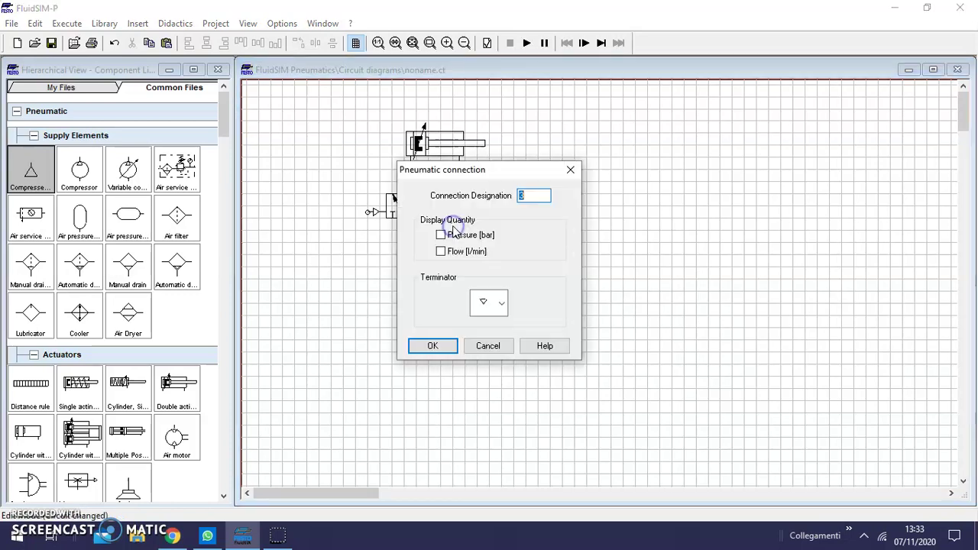
left_click(501, 302)
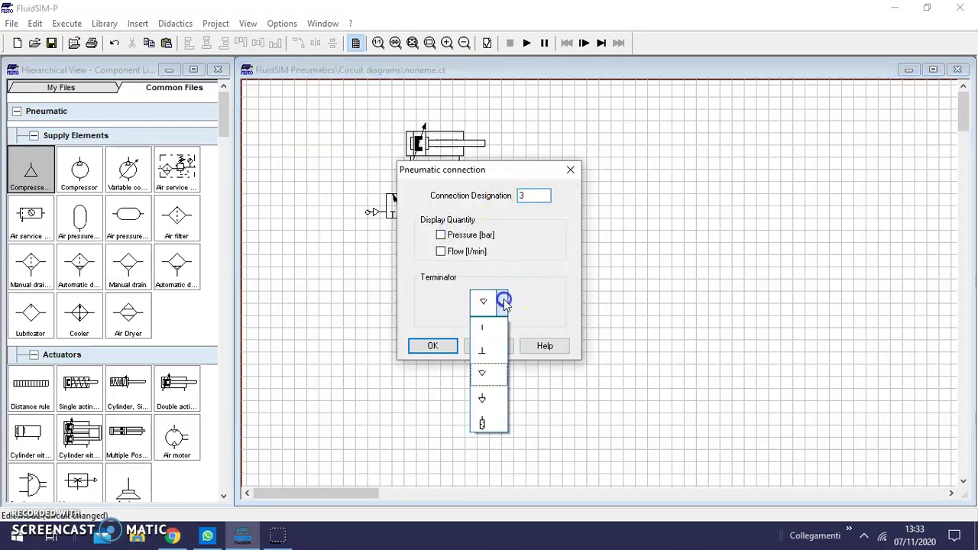
left_click(487, 395)
left_click(427, 348)
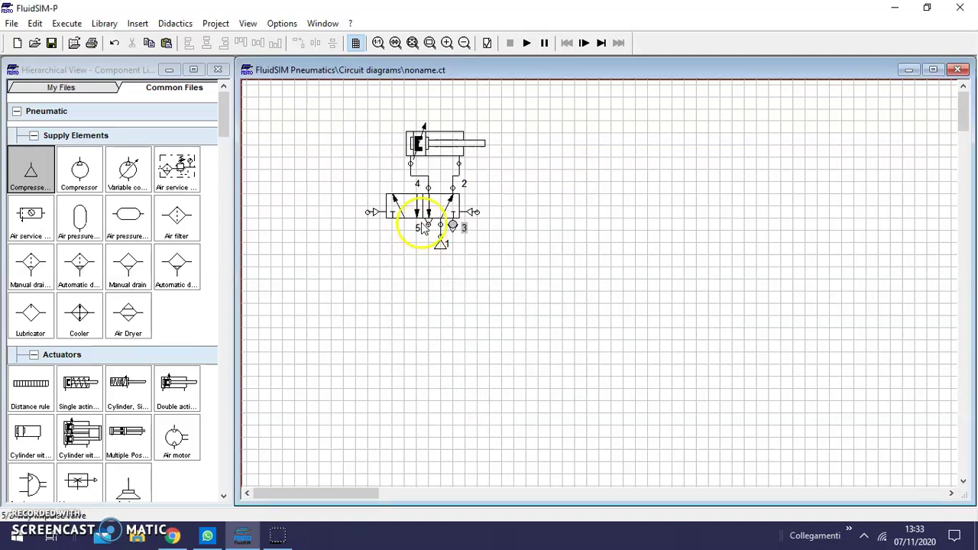
- Give the valve's connection 5 the same stemmed exhaust triangle as its terminator
double_click(428, 223)
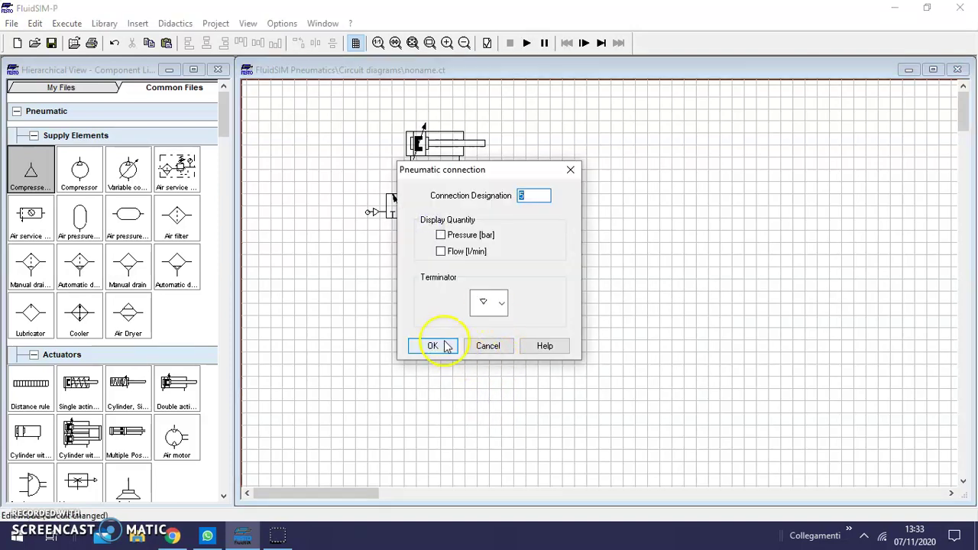
left_click(501, 303)
left_click(491, 399)
left_click(438, 345)
left_click(643, 334)
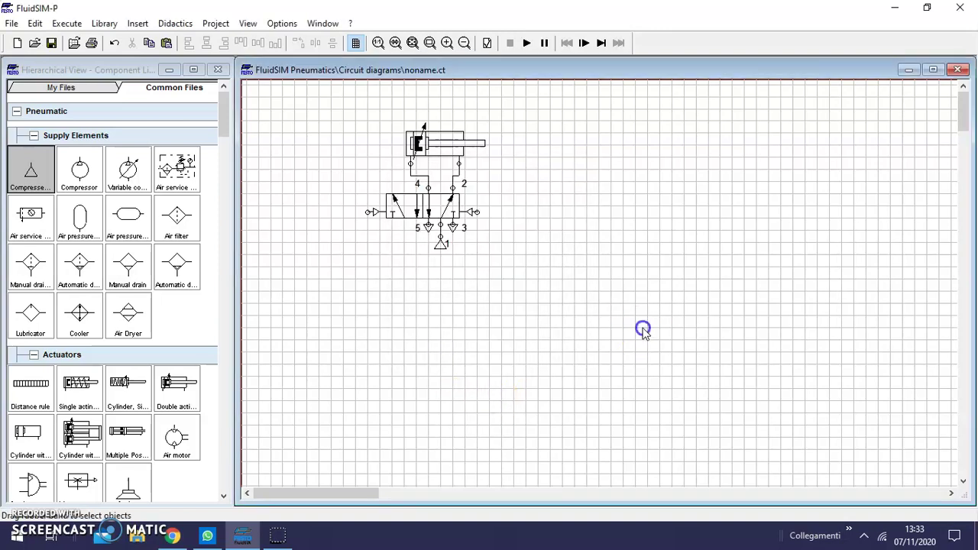
- Place a distance rule above the cylinder's rod end and define label a0 with begin and end at 0 mm
left_click(227, 146)
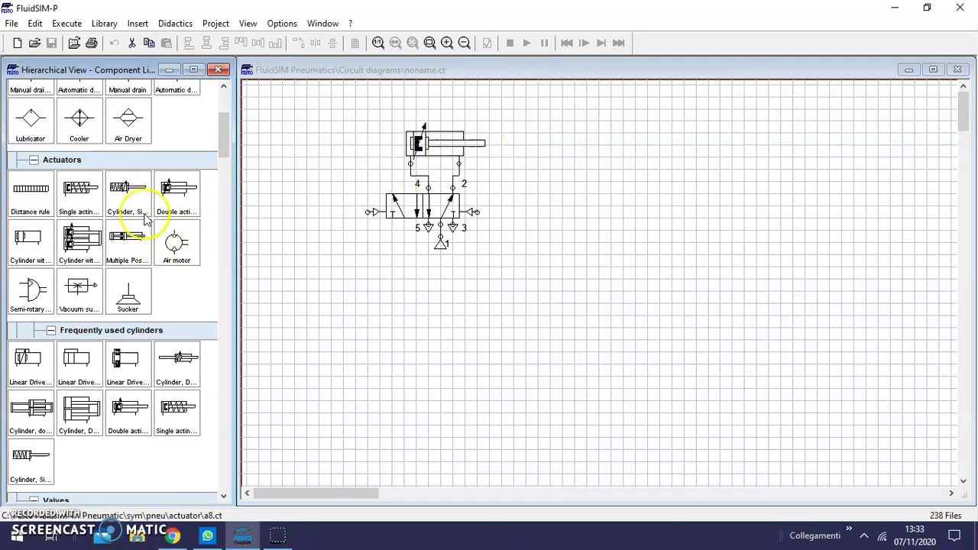
left_click_drag(35, 191, 524, 121)
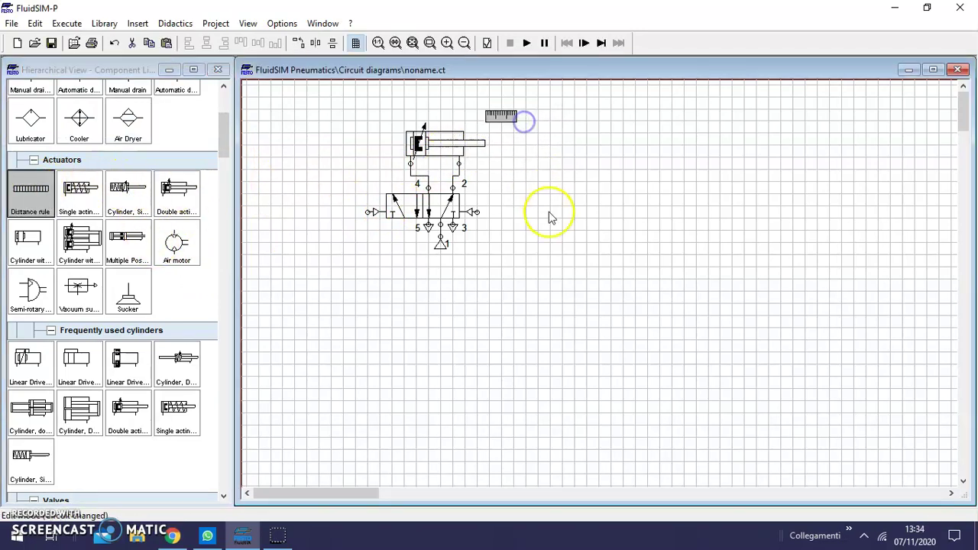
double_click(500, 113)
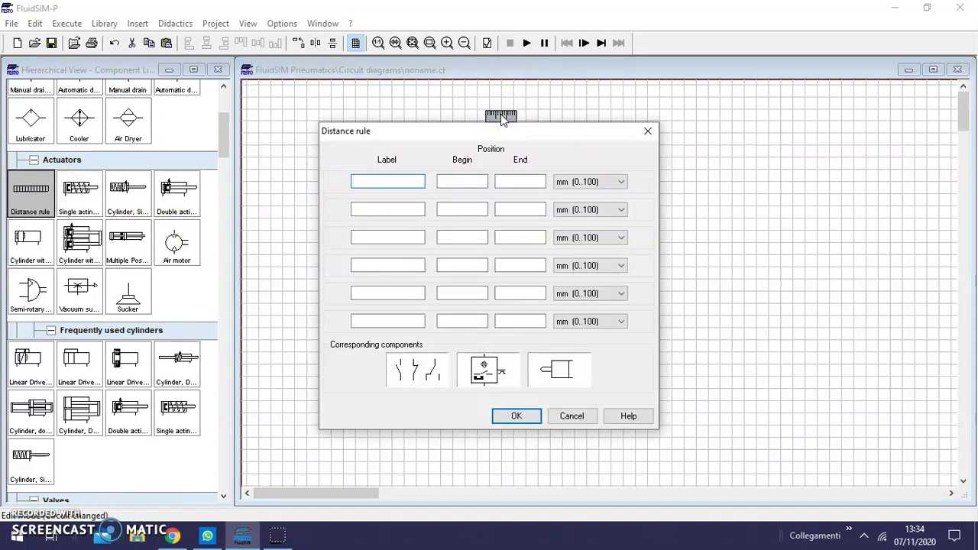
left_click_drag(434, 133, 586, 205)
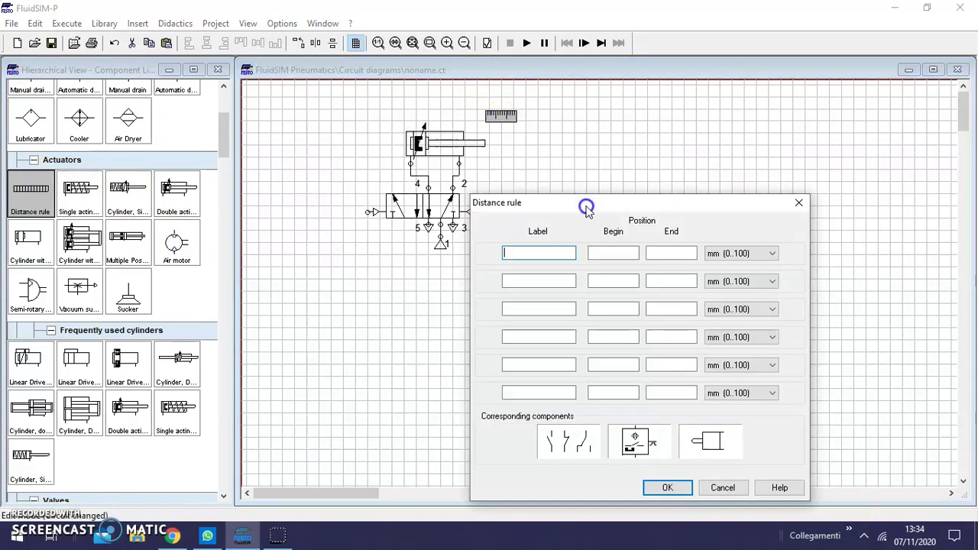
left_click(547, 250)
left_click(623, 252)
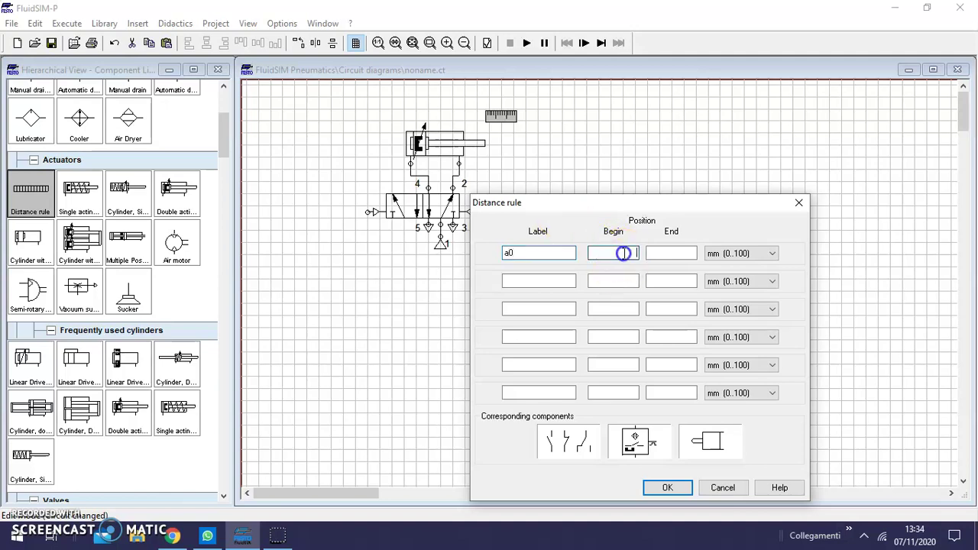
left_click(688, 254)
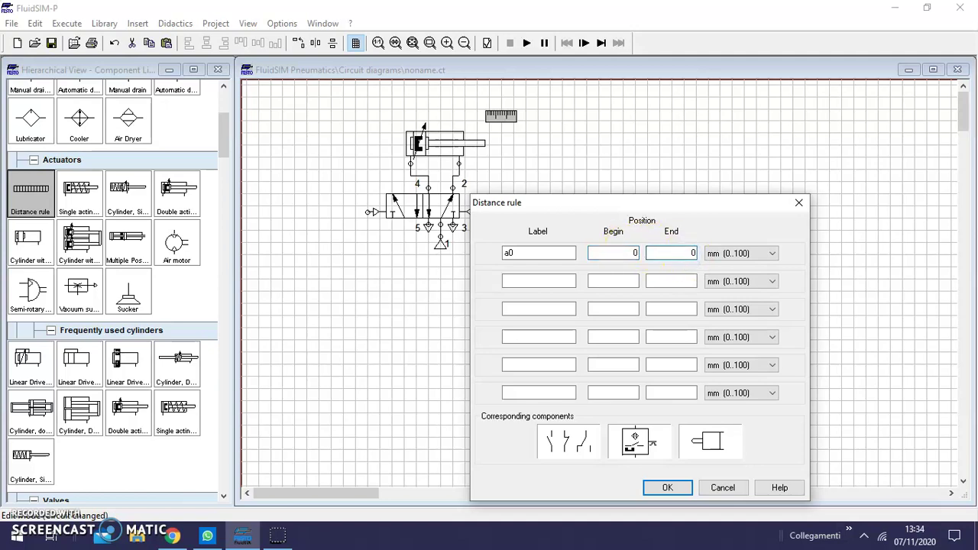
- Define a second distance rule label a1 with begin and end at 100 mm, and apply the settings
left_click(526, 281)
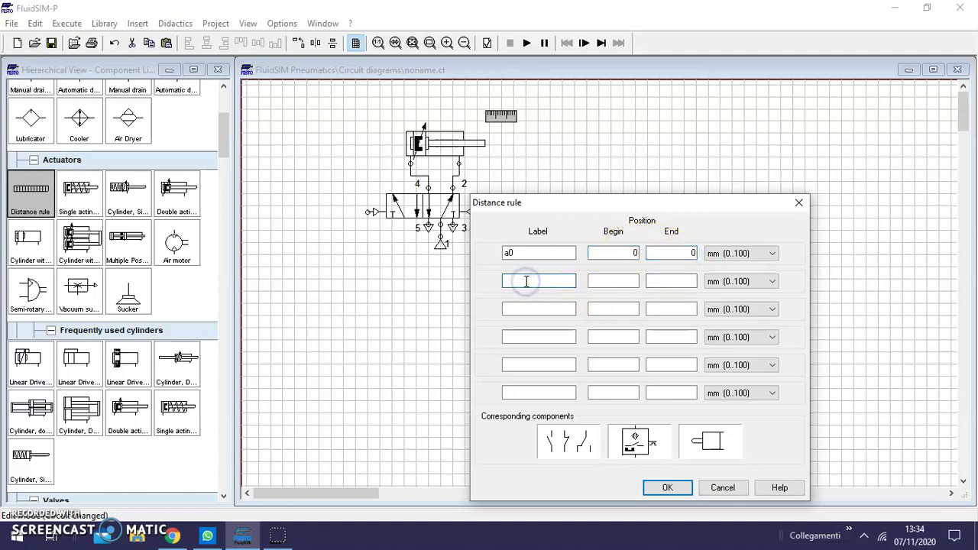
type("a1")
left_click(630, 282)
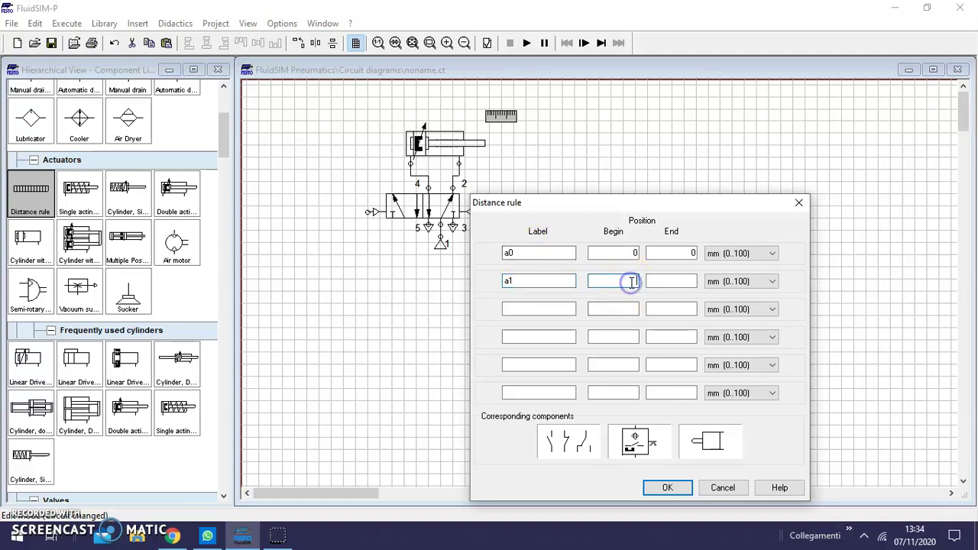
left_click(679, 280)
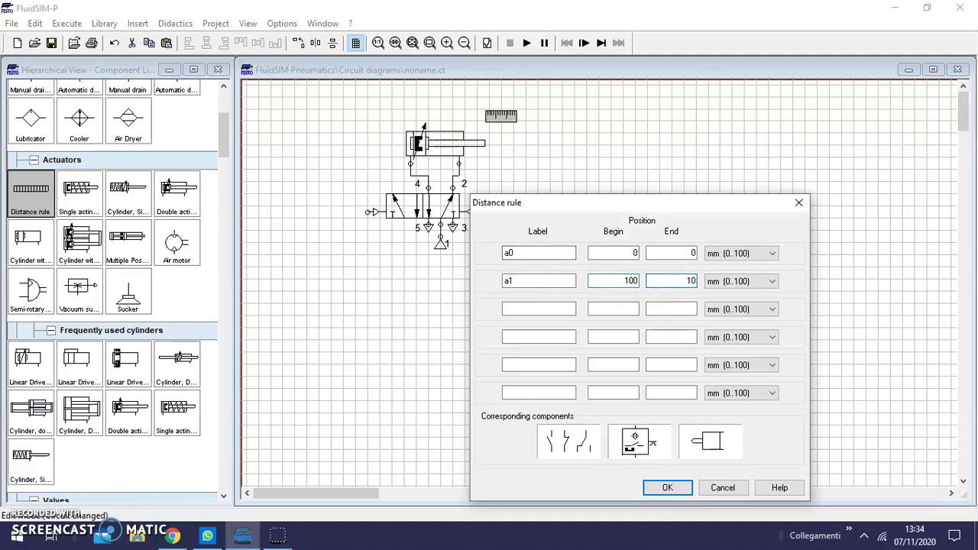
type("100")
left_click(667, 487)
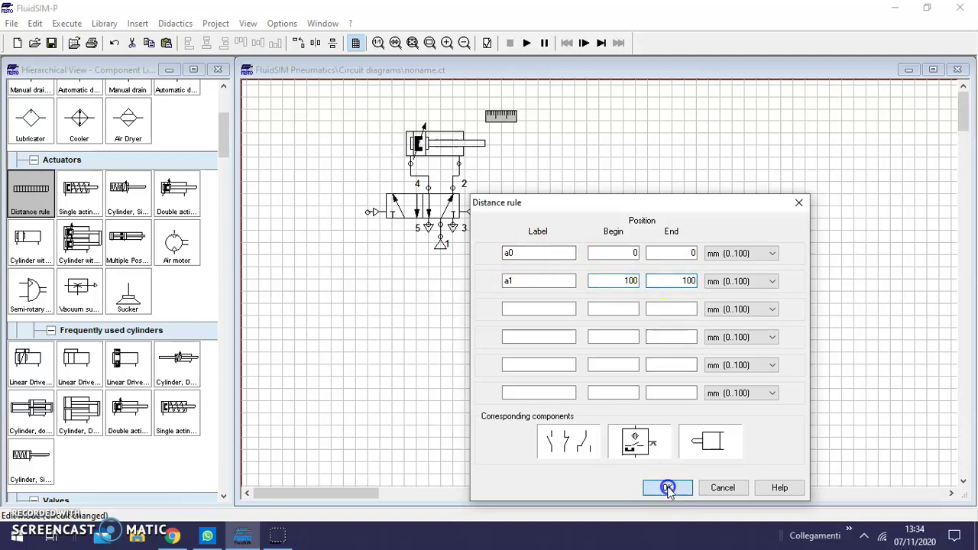
left_click(532, 363)
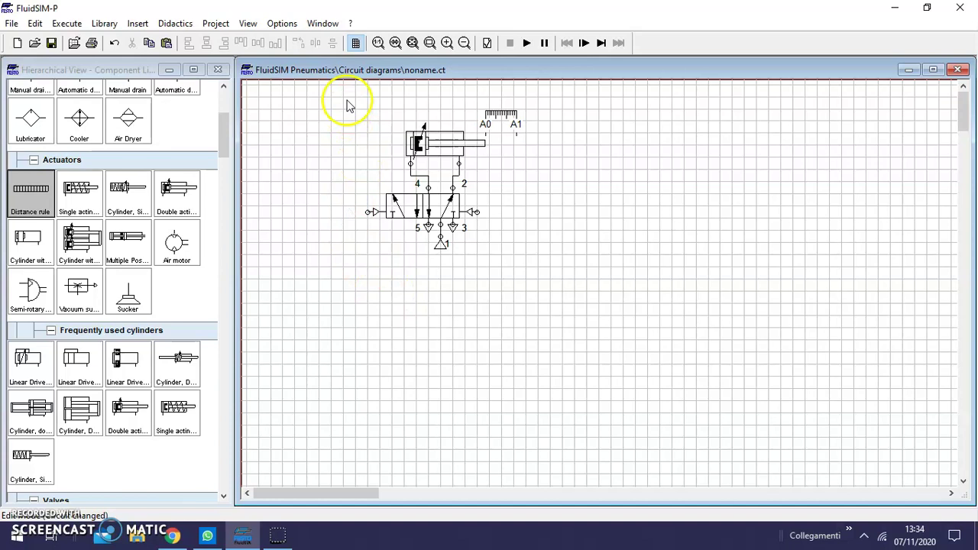
left_click_drag(330, 82, 558, 275)
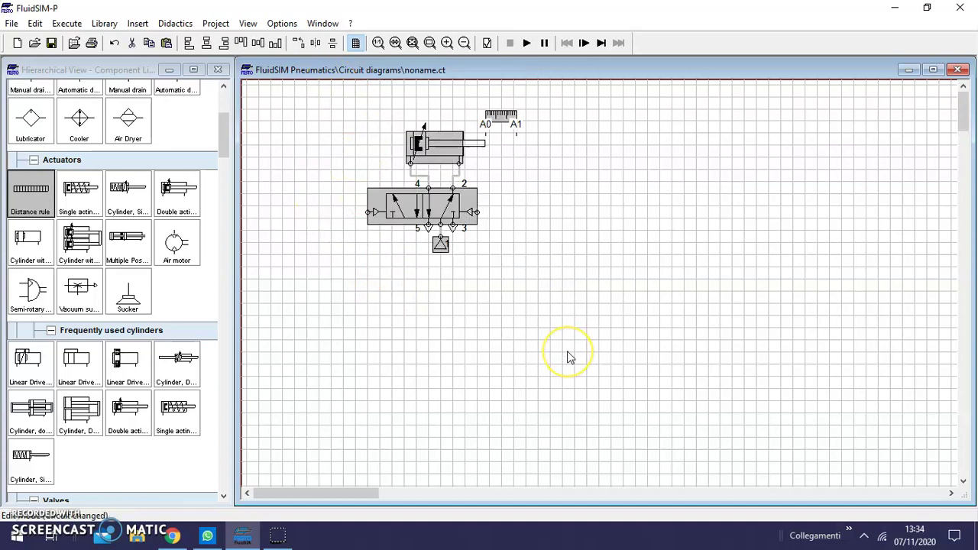
left_click(708, 221)
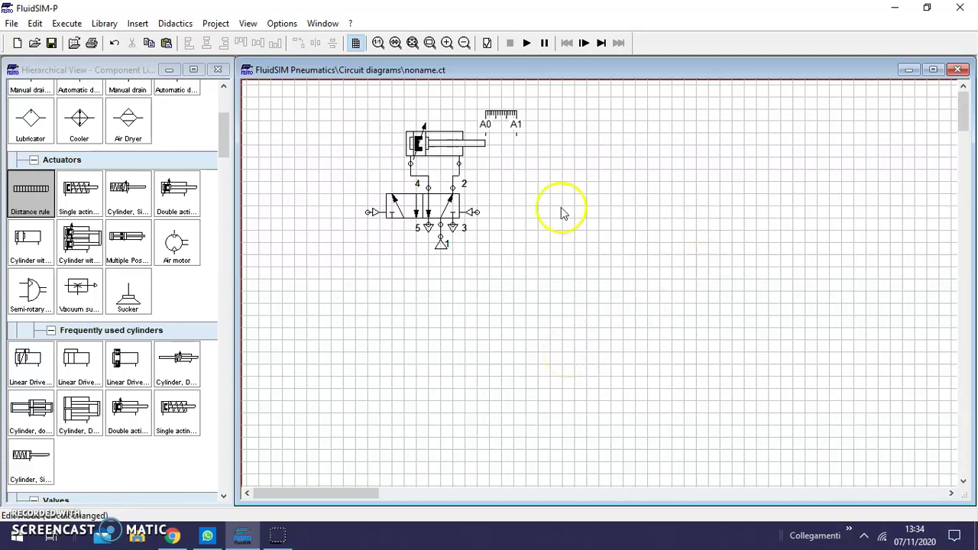
- Paste a copy of the cylinder, valve, air supply and distance rule circuit and align it beside the original
key("ctrl+v")
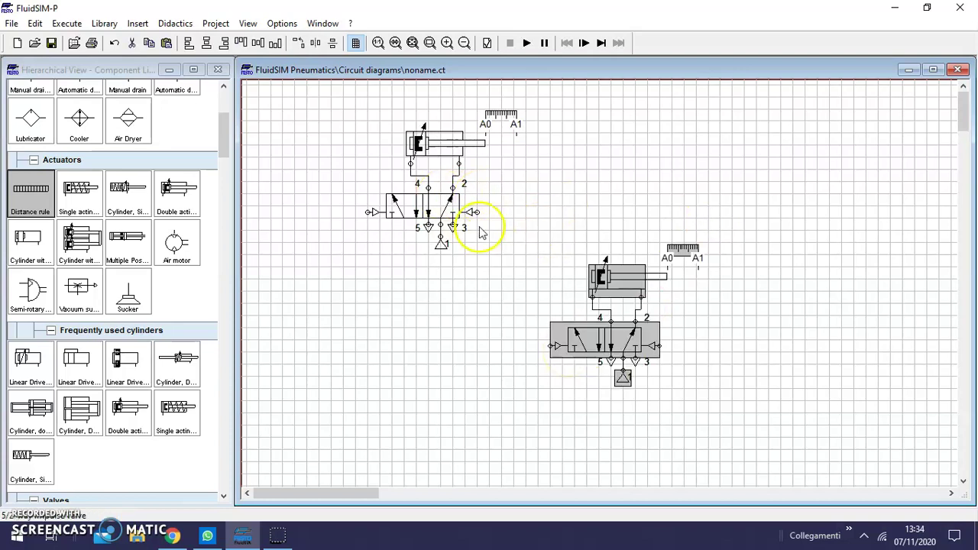
left_click_drag(601, 337, 696, 202)
left_click(779, 247)
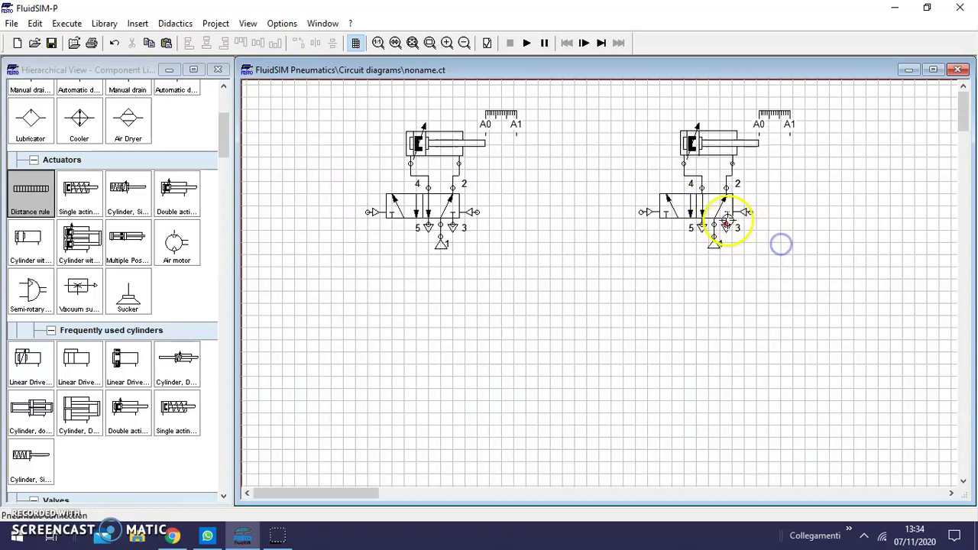
left_click(705, 214)
left_click_drag(705, 214, 704, 211)
left_click(874, 233)
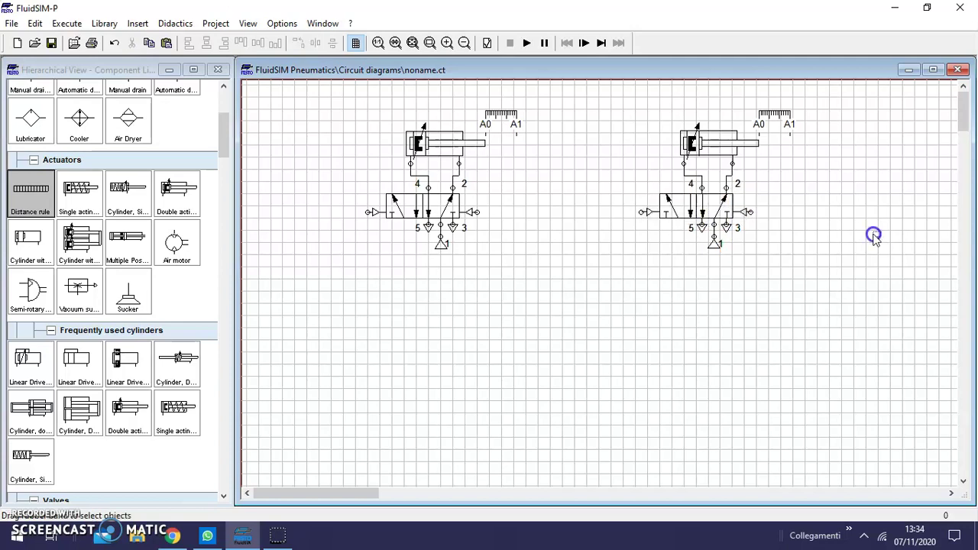
- Rename the position labels of the copied cylinder's distance rule to b0 and b1
double_click(780, 120)
double_click(388, 181)
type("b0")
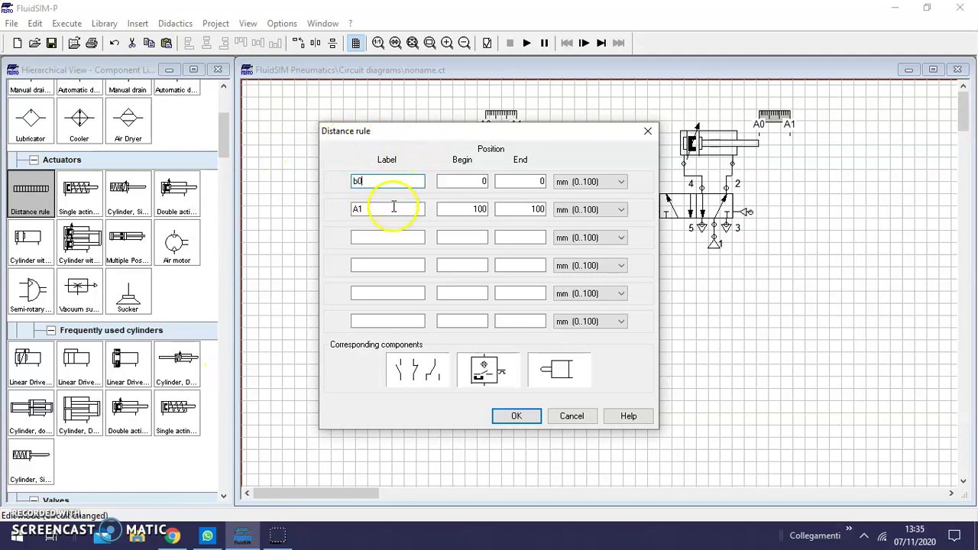
left_click_drag(393, 210, 314, 204)
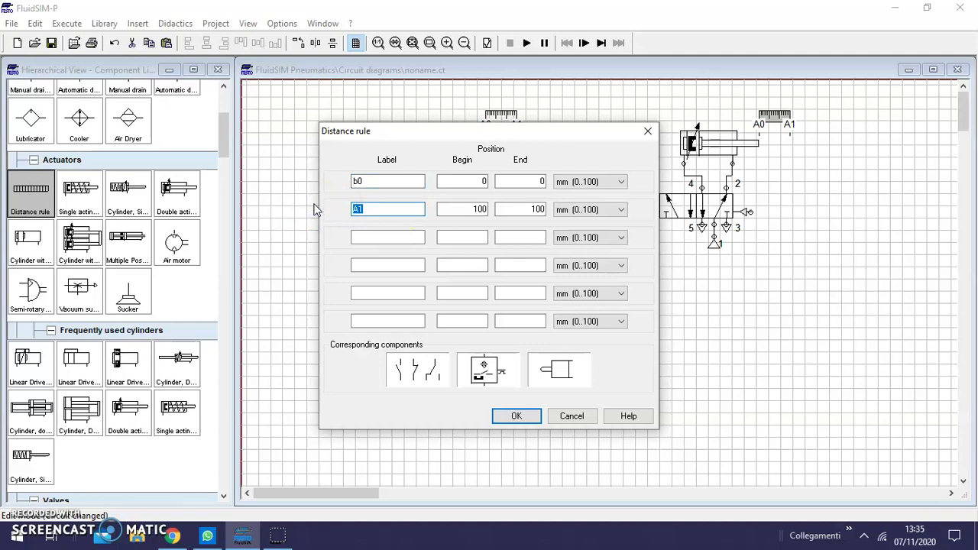
left_click(512, 413)
left_click(579, 416)
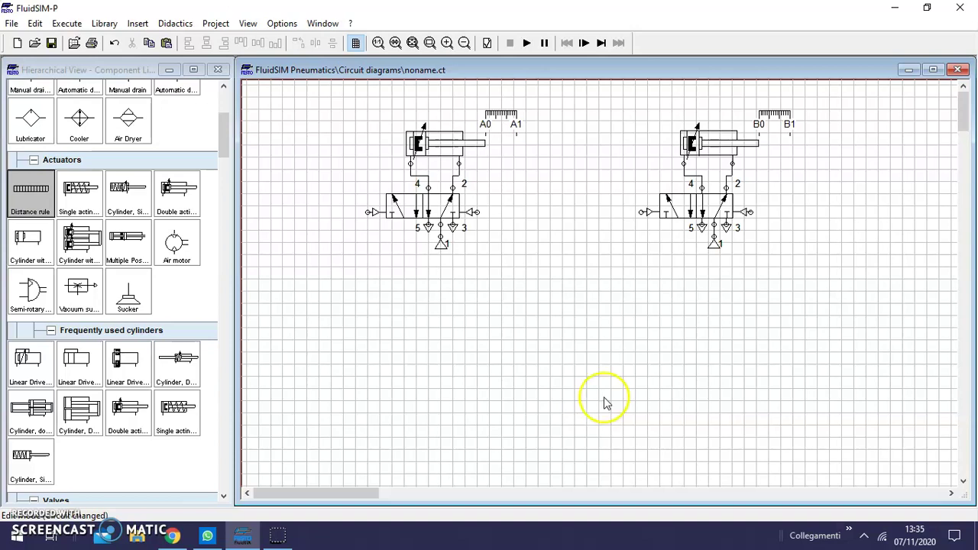
left_click(961, 121)
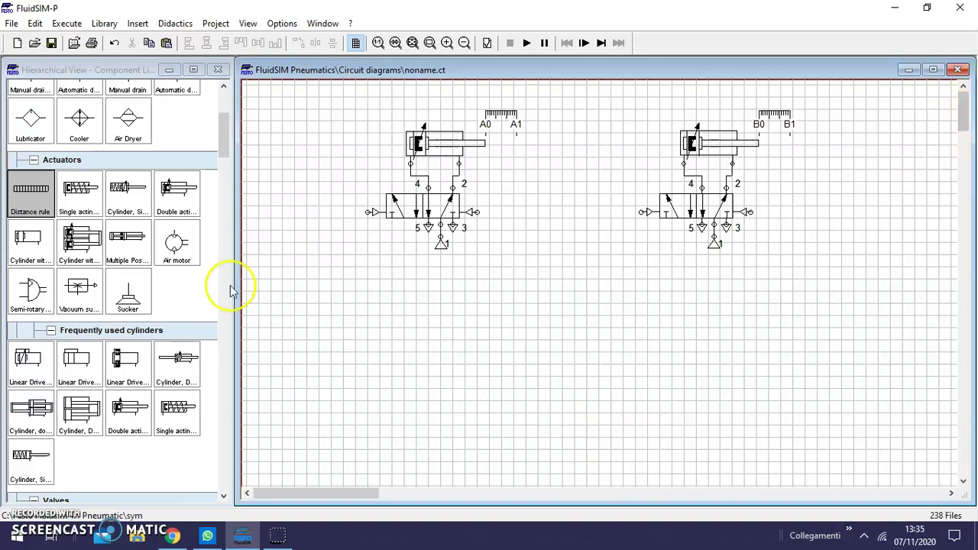
- Add a text component reading "A+/B+/A-/B-" and place it in the upper-left corner of the diagram
left_click(226, 131)
left_click_drag(226, 131, 232, 472)
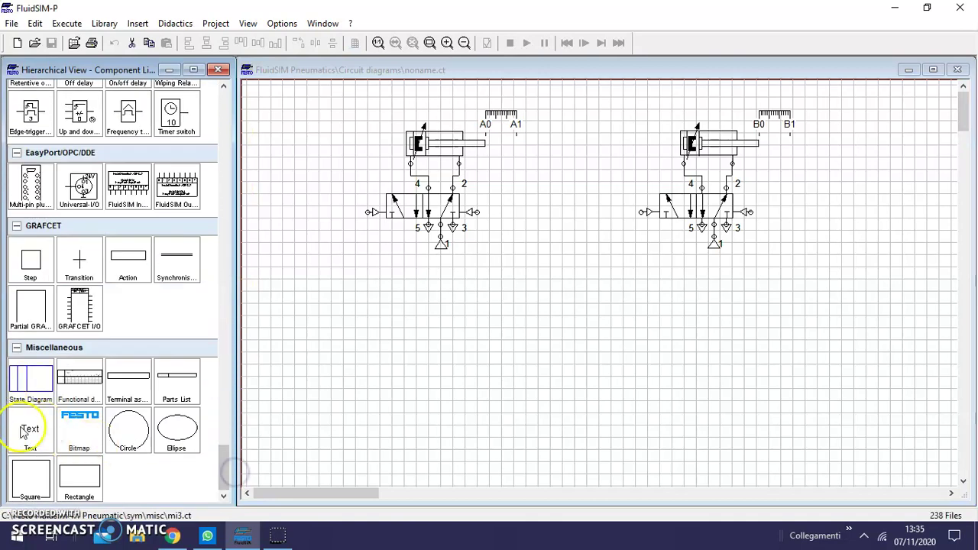
left_click_drag(30, 441, 475, 334)
double_click(468, 323)
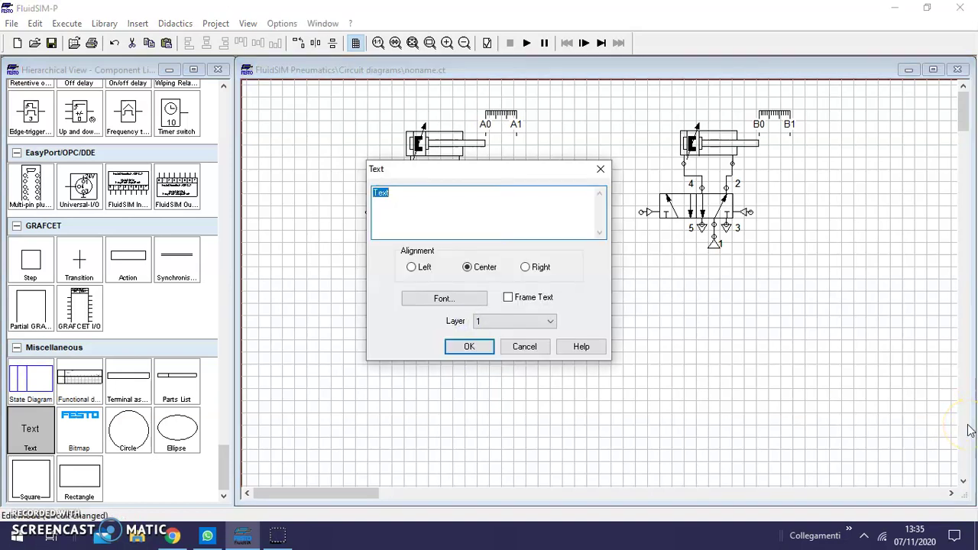
key("Caps_Lock")
key("Return")
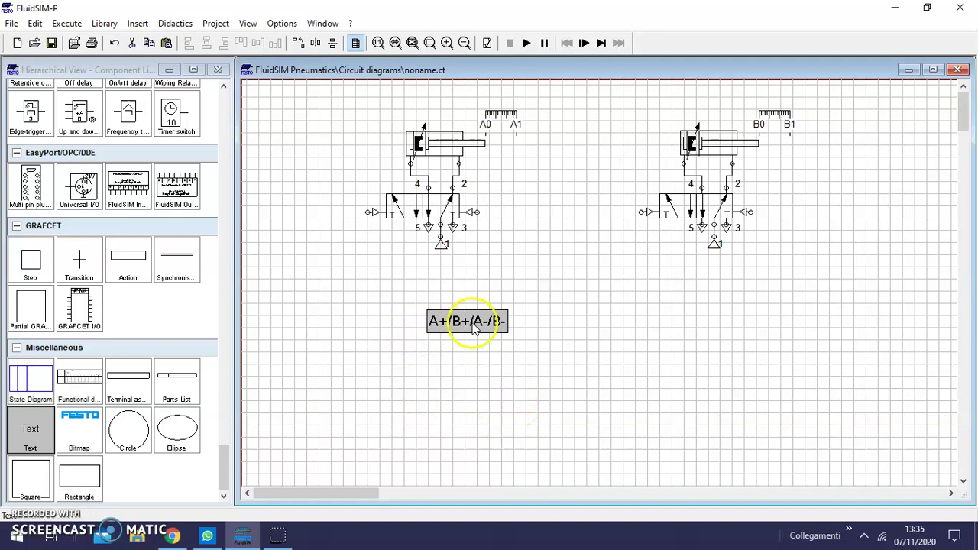
left_click_drag(469, 323, 295, 100)
left_click(306, 191)
- Add the text "START-b0 =A+" and place it directly below the sequence text
left_click(30, 428)
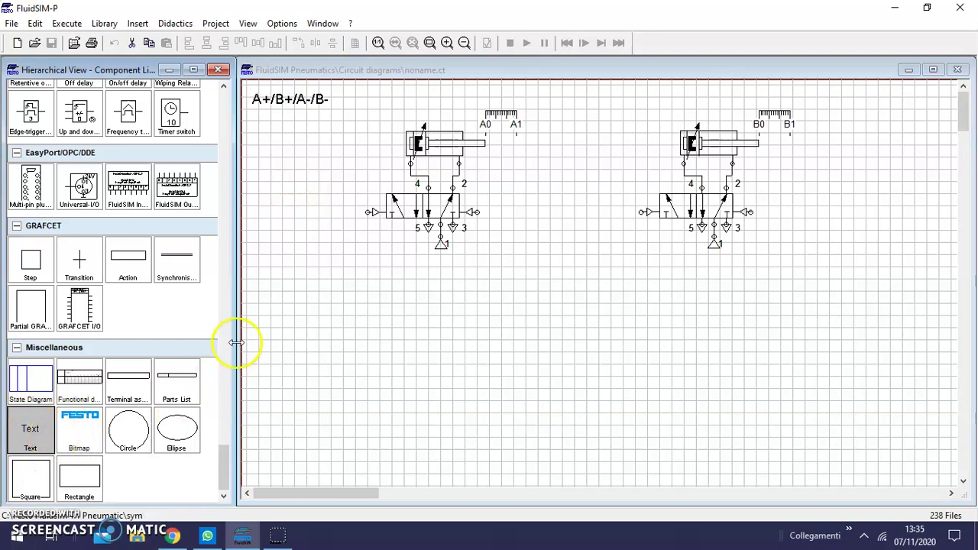
double_click(29, 433)
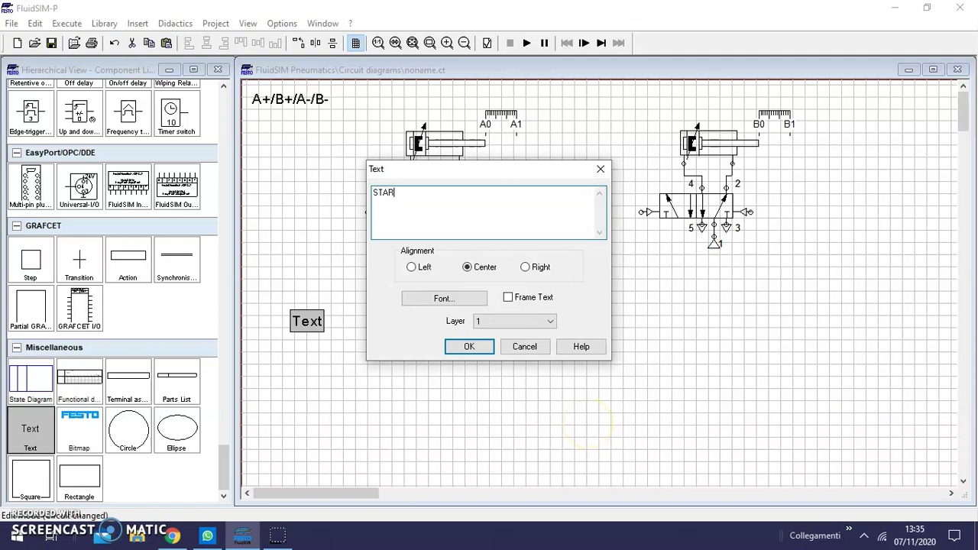
type("START-")
key("Caps_Lock")
key("Return")
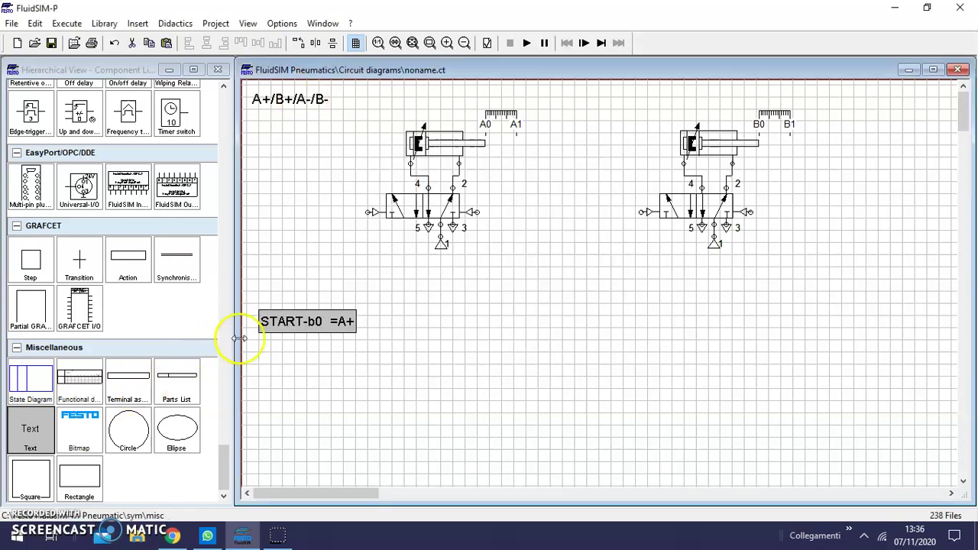
left_click_drag(322, 324, 311, 131)
left_click(300, 200)
- Add the text "a1=B+" and place it below the START equation
left_click_drag(29, 443, 303, 322)
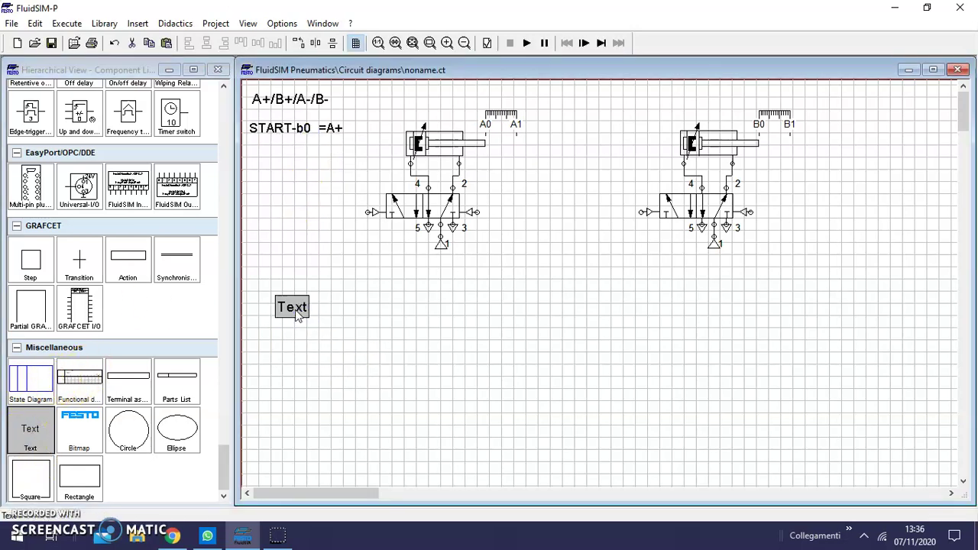
double_click(295, 310)
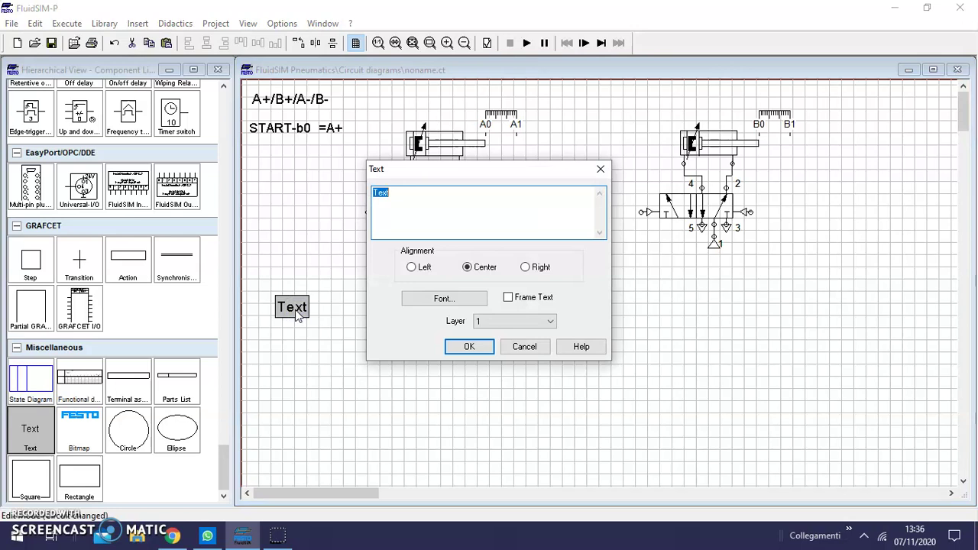
type("a1=")
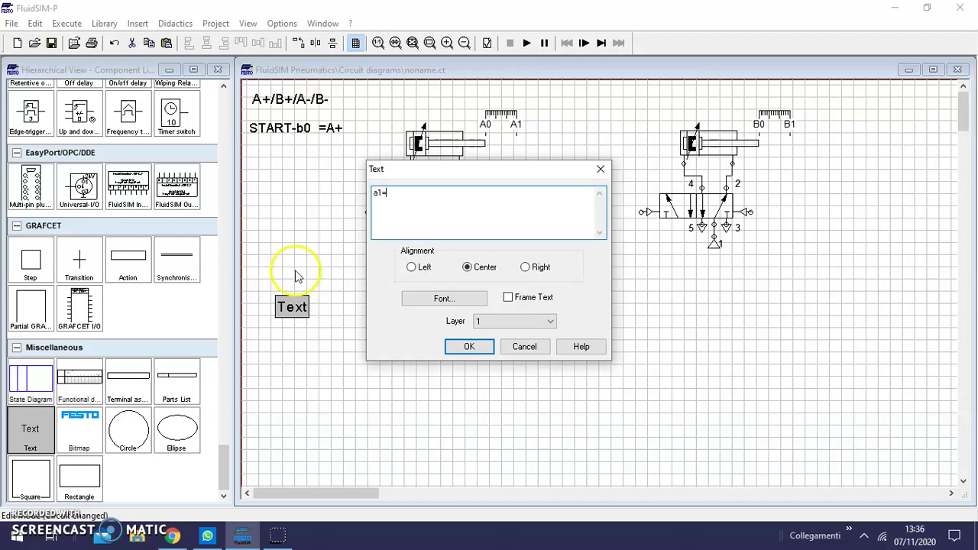
type("B+")
left_click(480, 346)
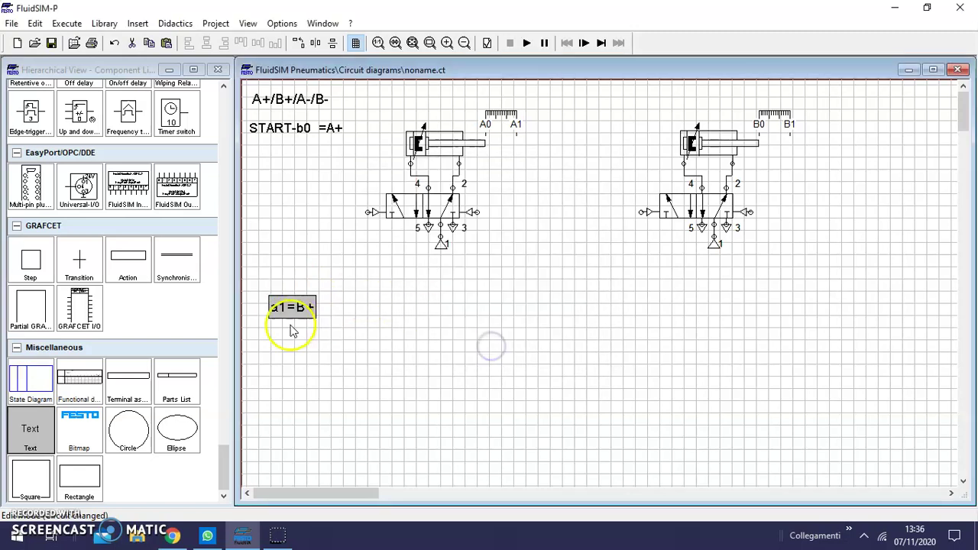
left_click_drag(296, 314, 277, 164)
left_click(277, 281)
- Add the text "b1 = A-" and align it below the a1 equation
left_click(184, 388)
left_click_drag(183, 389, 291, 308)
double_click(289, 306)
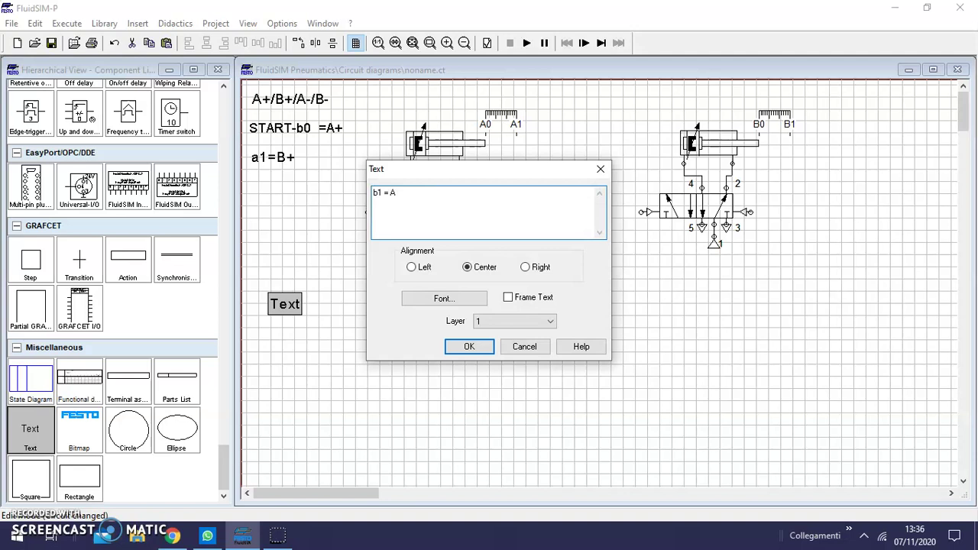
left_click(476, 344)
left_click_drag(296, 307, 288, 193)
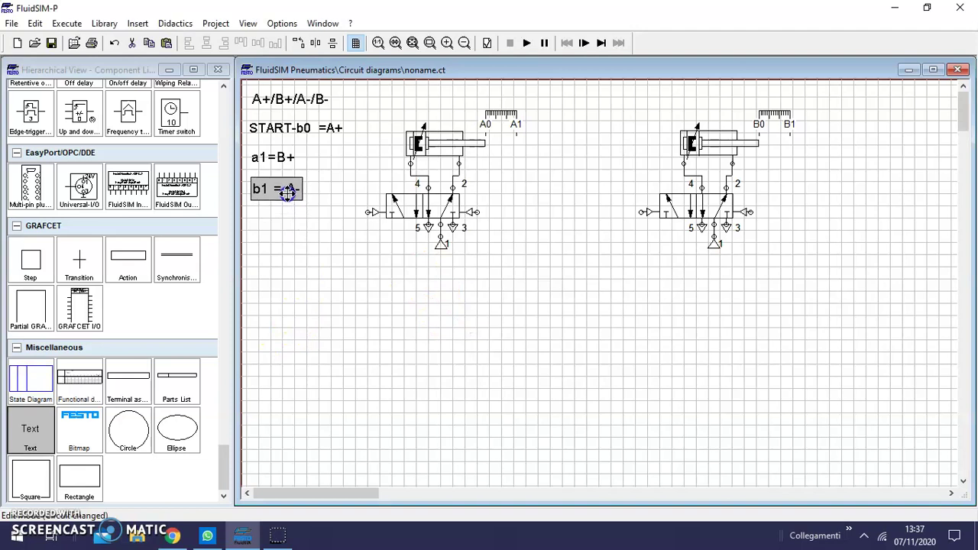
left_click(271, 258)
left_click_drag(269, 192, 267, 185)
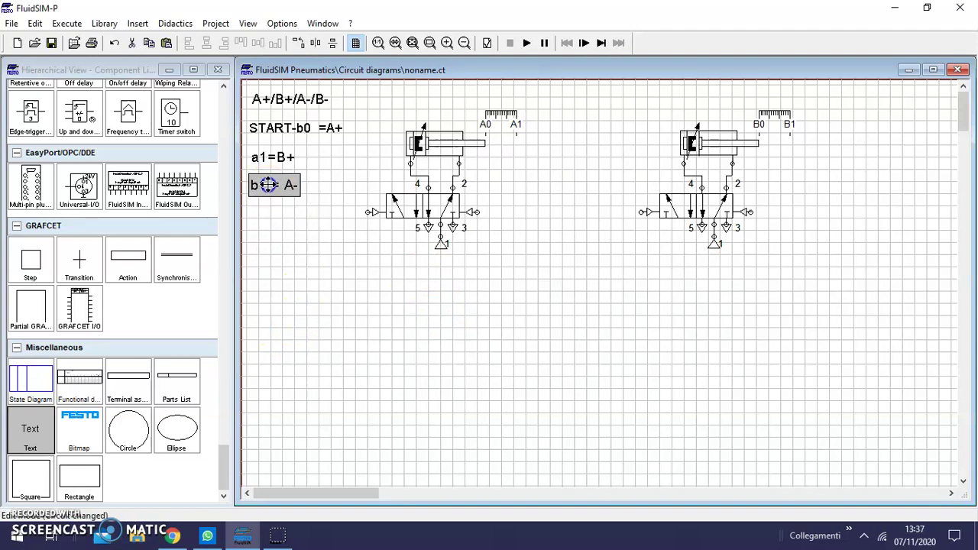
- Add the text "a0 = B-" and place it below the b1 equation
left_click_drag(31, 428, 334, 305)
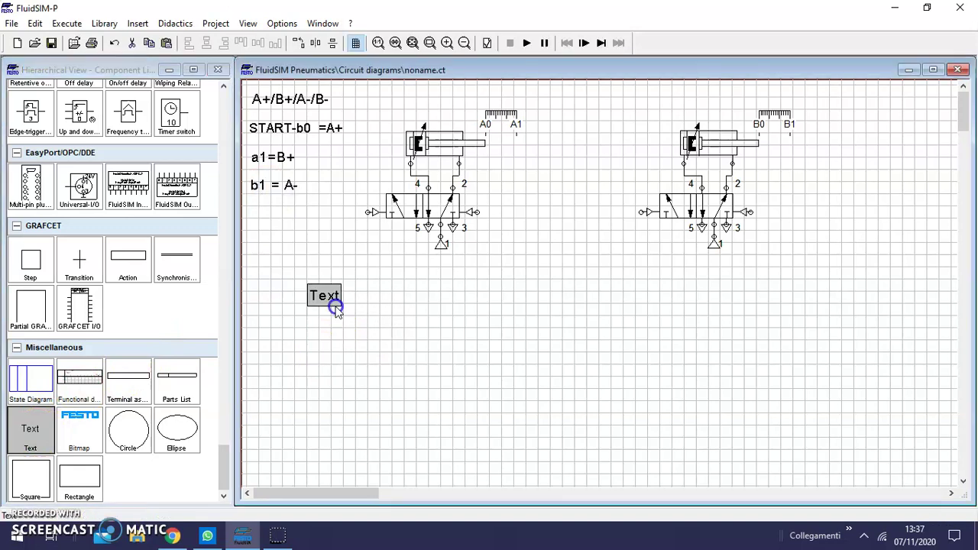
double_click(326, 297)
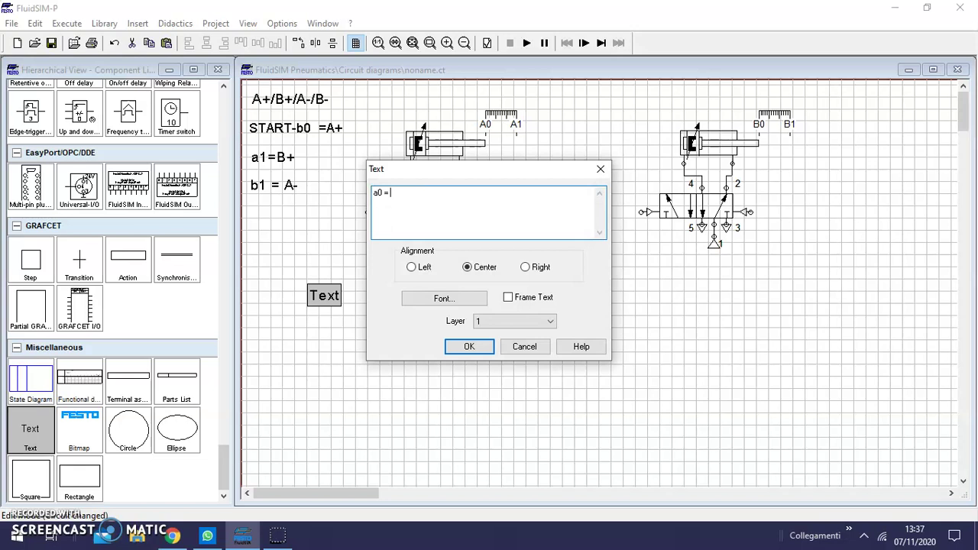
type("-")
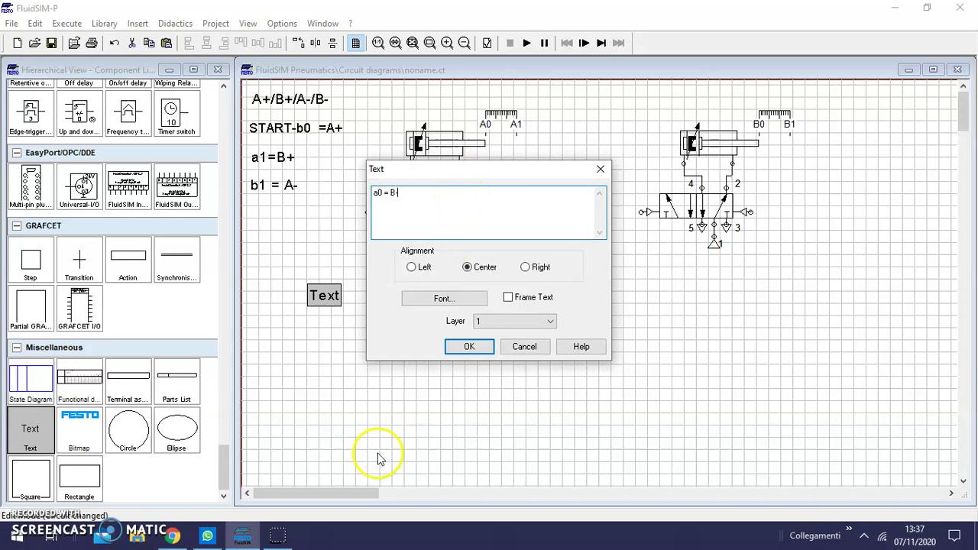
left_click(469, 347)
left_click_drag(331, 305, 277, 214)
left_click(330, 285)
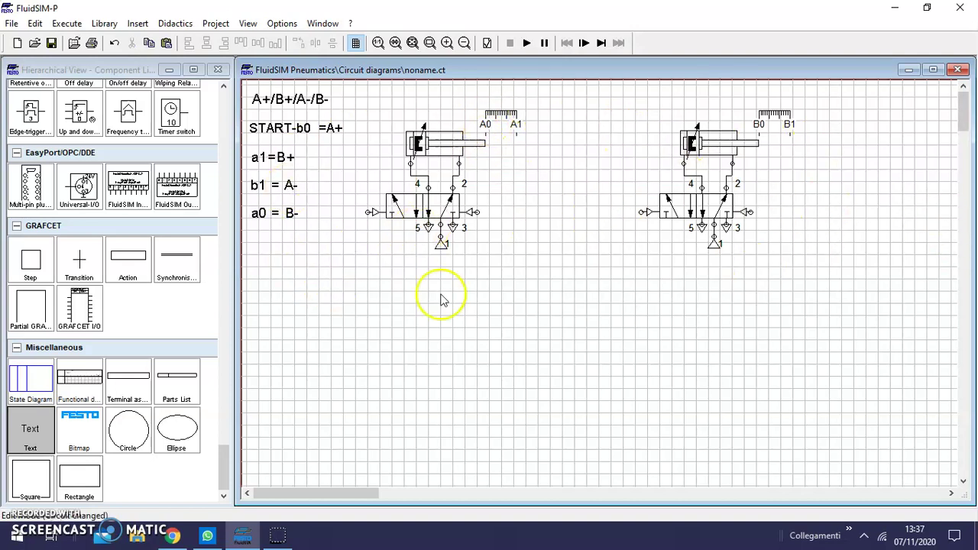
- Designate the first valve's left pilot connection A+ and its right pilot connection A-
double_click(368, 212)
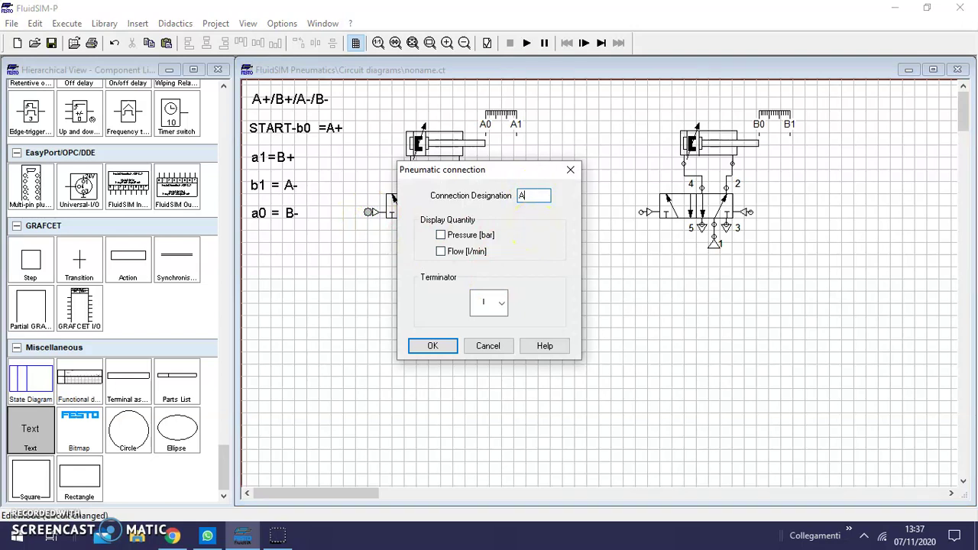
type("A+")
left_click(433, 347)
left_click(471, 284)
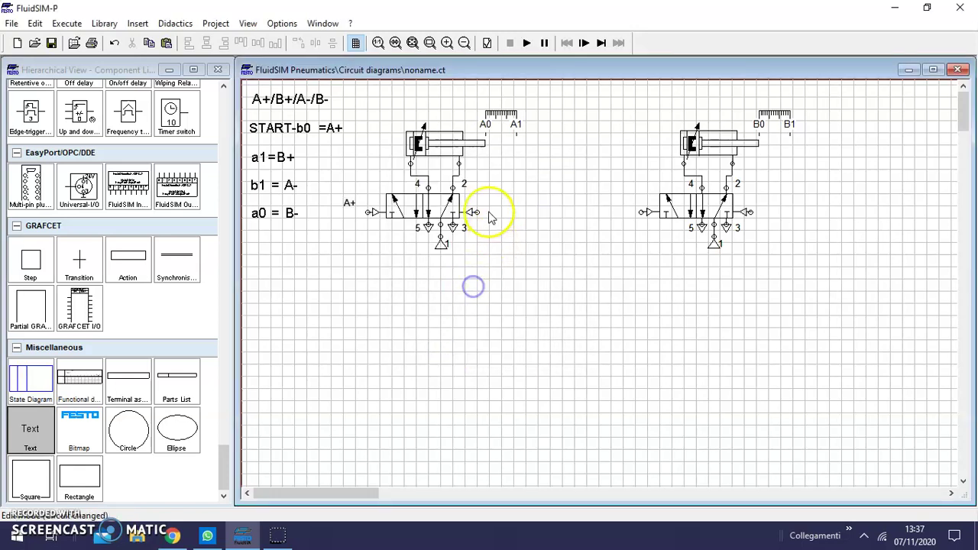
left_click(476, 213)
double_click(476, 212)
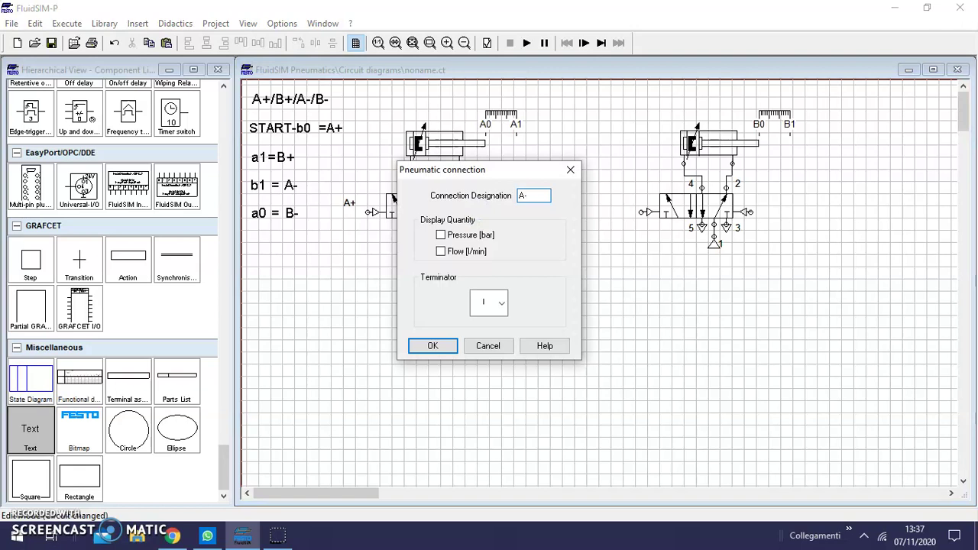
left_click(432, 346)
left_click(628, 330)
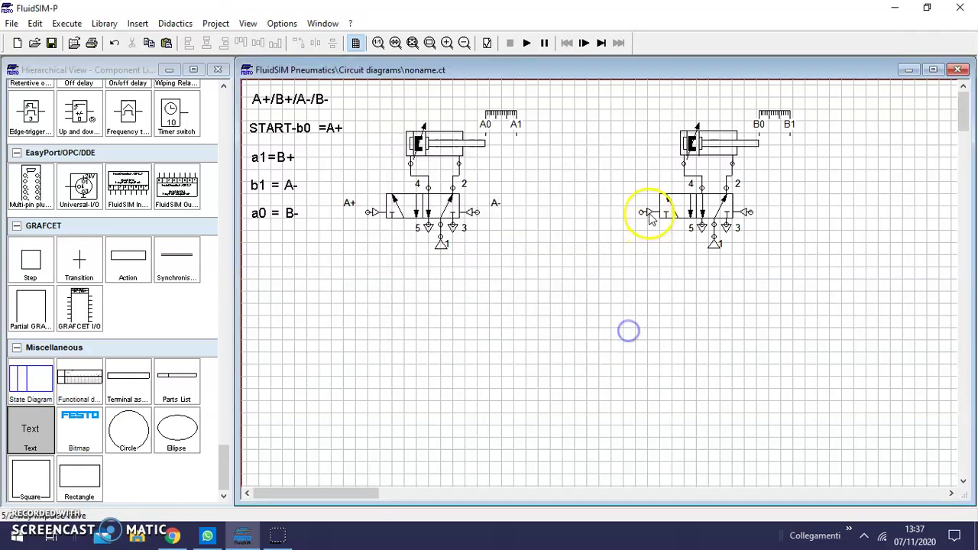
- Designate the second valve's left pilot connection B+ and its right pilot connection B-
double_click(647, 213)
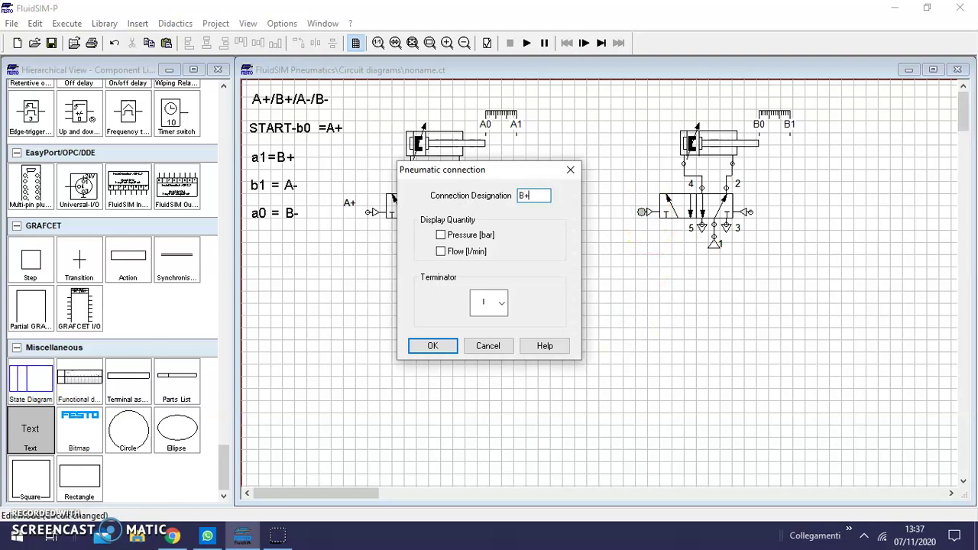
left_click(433, 345)
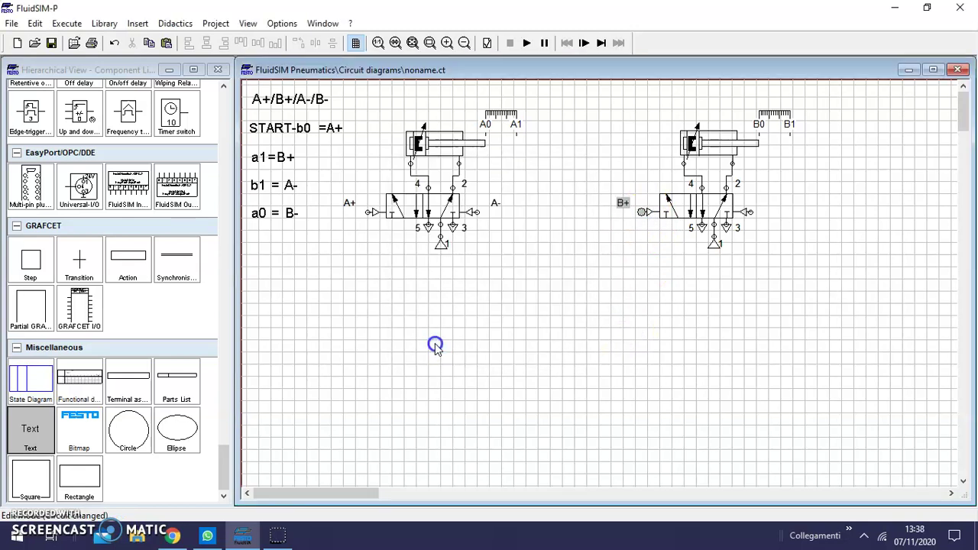
double_click(750, 213)
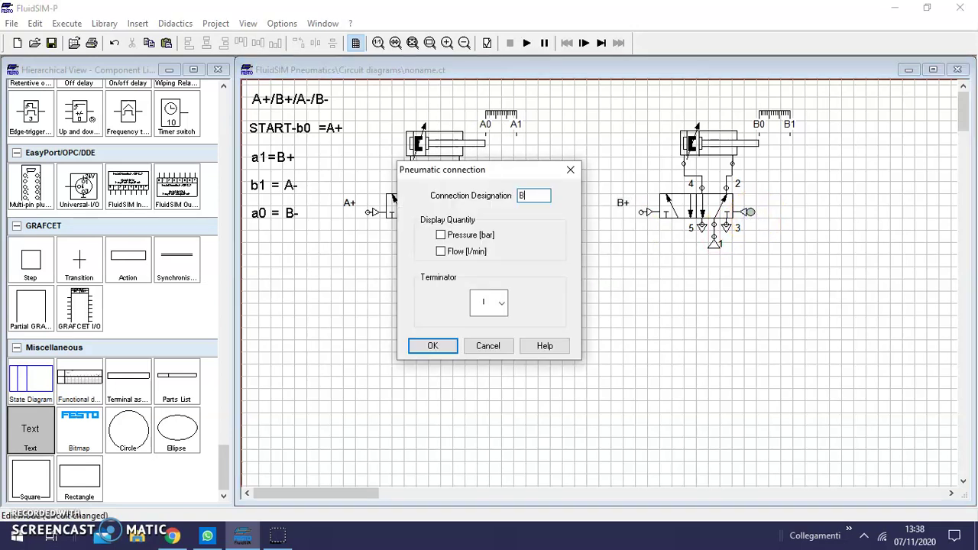
left_click(417, 346)
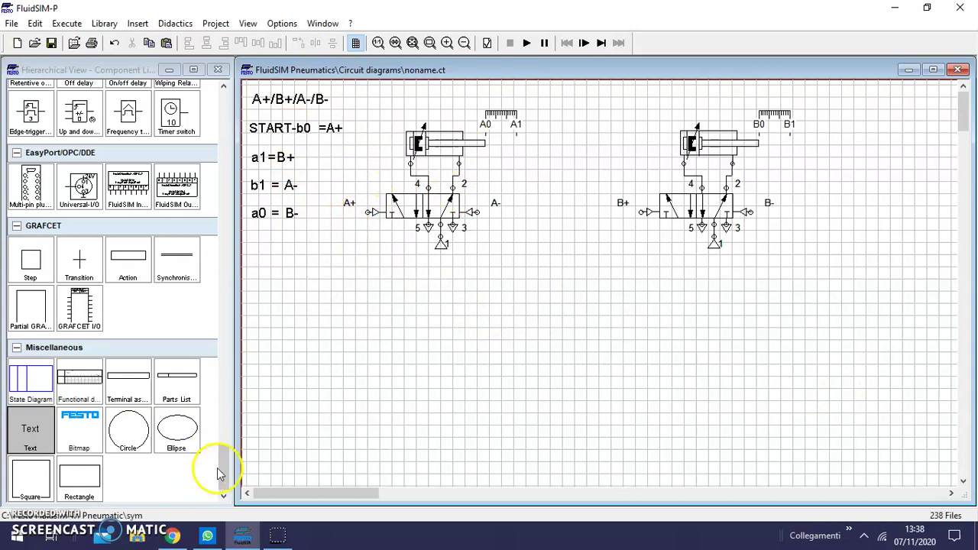
- Place a 3/2-way valve with pushbutton in the empty area below the switching equations
left_click(223, 424)
left_click(226, 217)
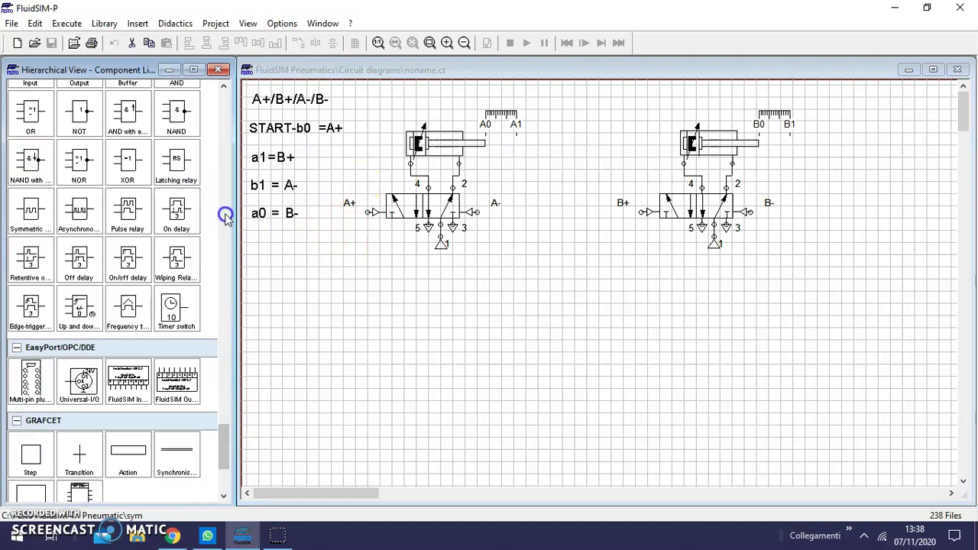
left_click(226, 214)
left_click(227, 209)
mouse_move(227, 209)
left_mouse_down()
mouse_move(228, 92)
mouse_move(225, 122)
mouse_move(264, 141)
mouse_move(221, 160)
mouse_move(219, 198)
left_mouse_up()
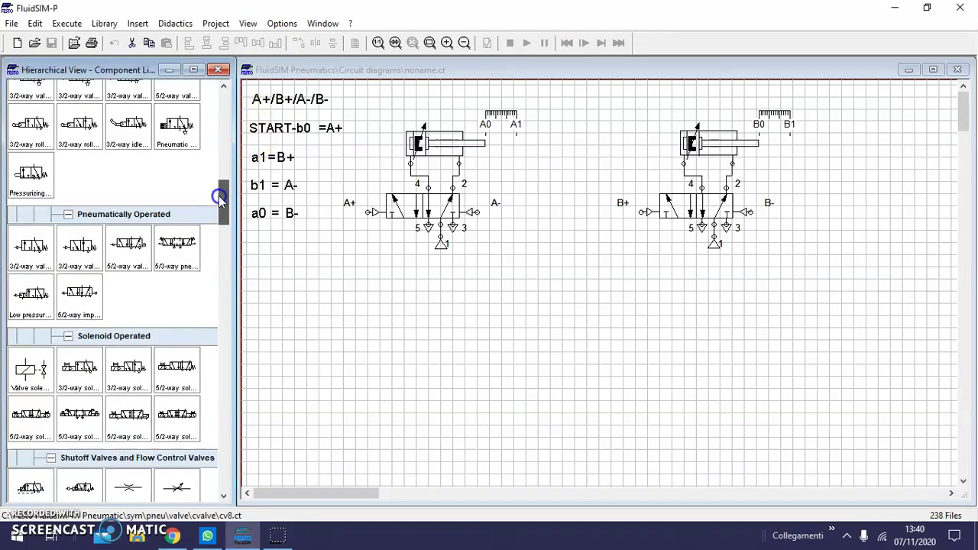
left_click_drag(220, 198, 219, 172)
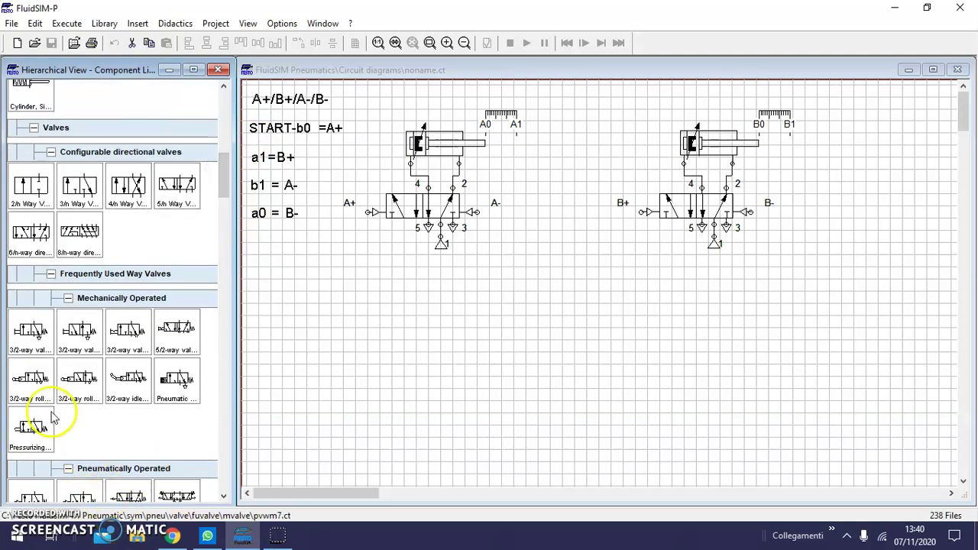
left_click(31, 341)
left_click_drag(30, 340, 339, 422)
left_click(469, 442)
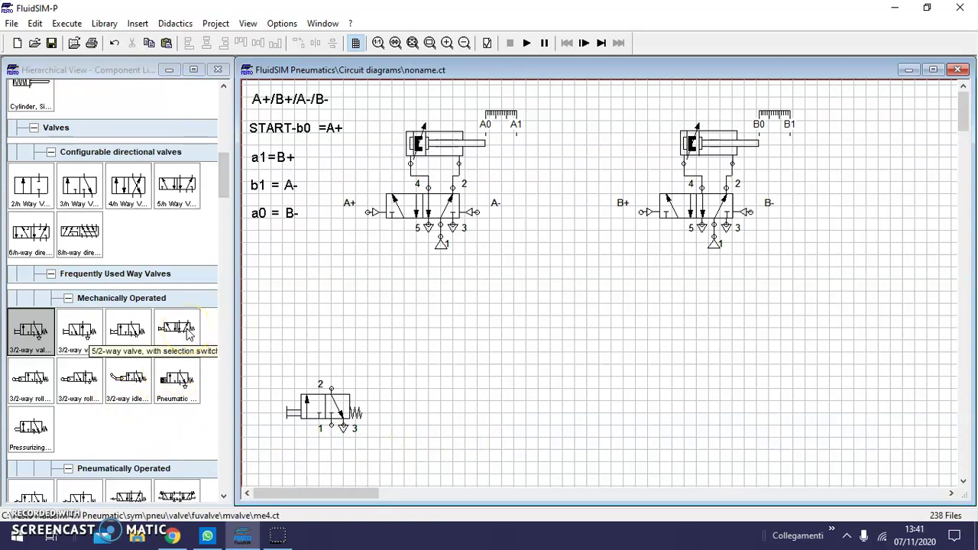
- Place a 3/2-way roller lever valve just above the pushbutton valve and disable the piloted option of its left actuation
left_click_drag(29, 391, 328, 335)
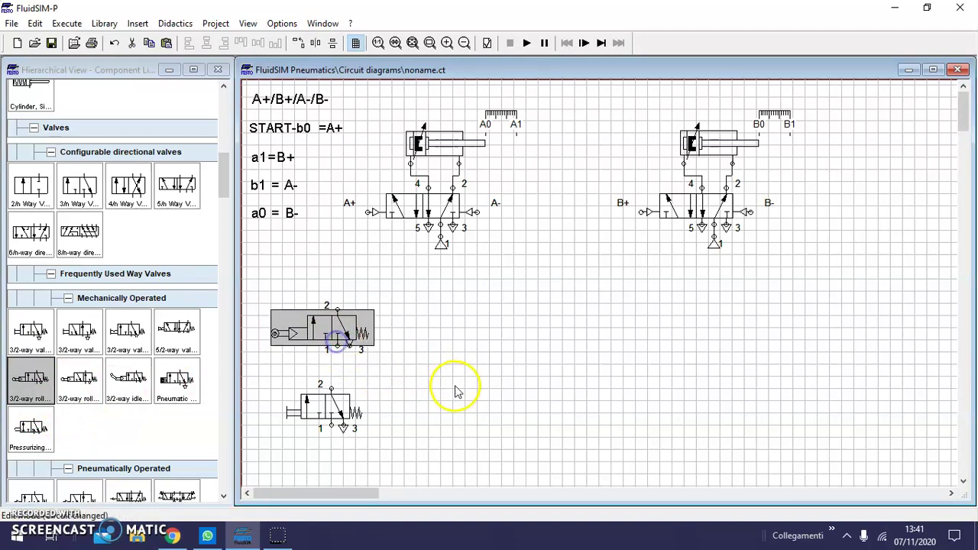
left_click(456, 388)
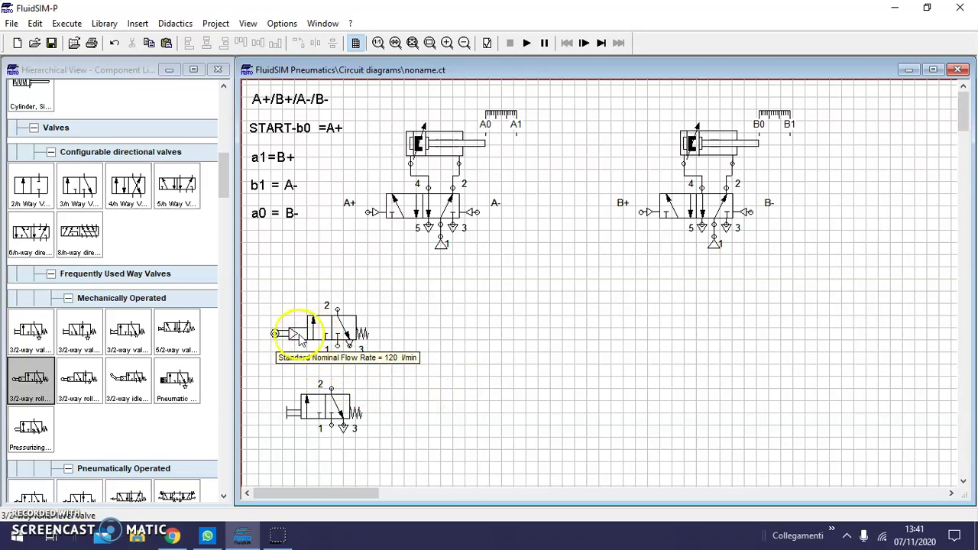
left_click(325, 336)
double_click(327, 338)
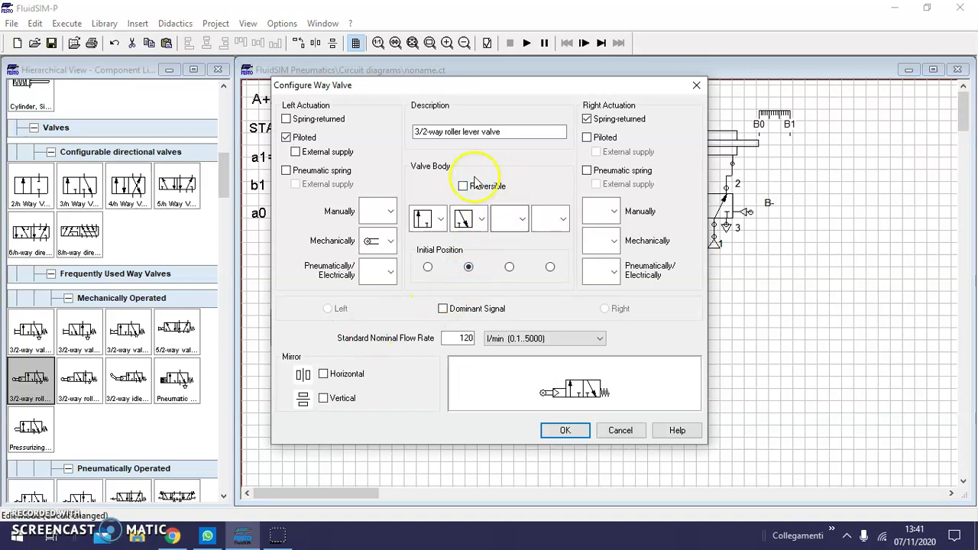
left_click(287, 138)
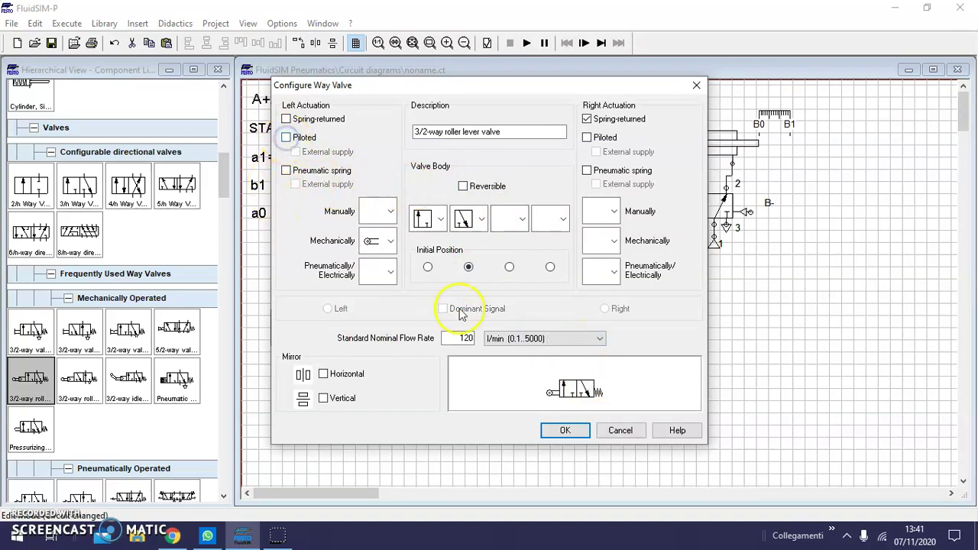
left_click(565, 431)
mouse_move(327, 328)
left_mouse_down()
mouse_move(305, 343)
mouse_move(322, 336)
mouse_move(310, 337)
left_mouse_up()
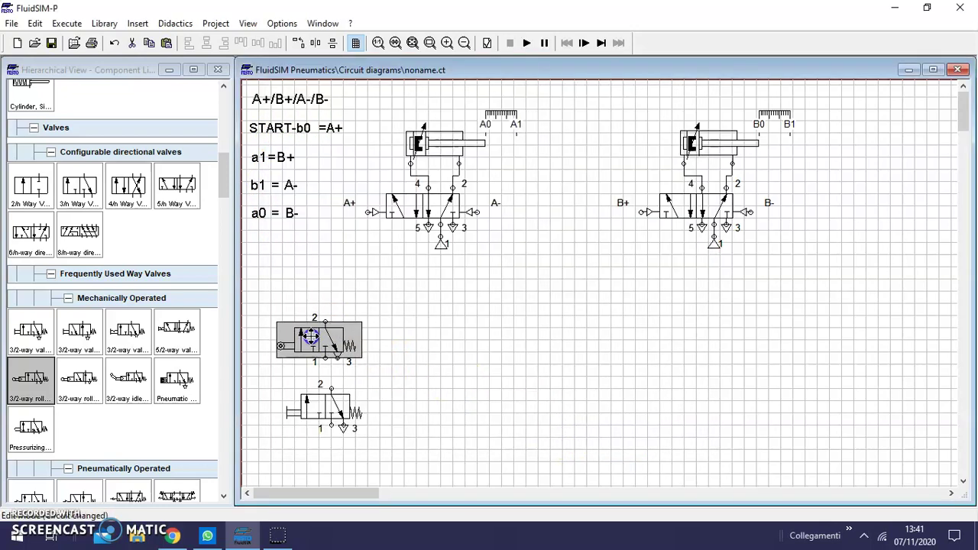
left_click(403, 379)
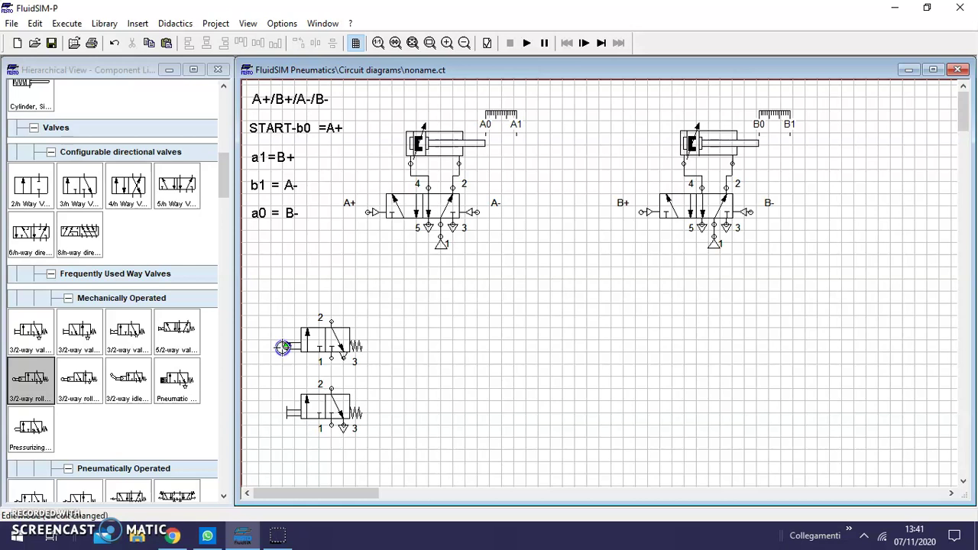
- Label the roller lever valve's mechanical connection B0 and shift the pushbutton valve slightly to the right beneath it
double_click(287, 348)
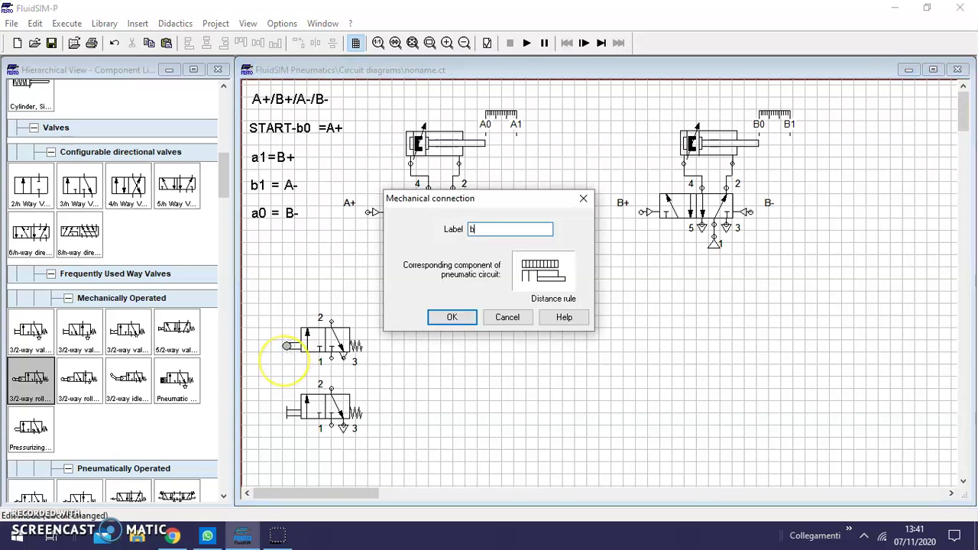
left_click(462, 318)
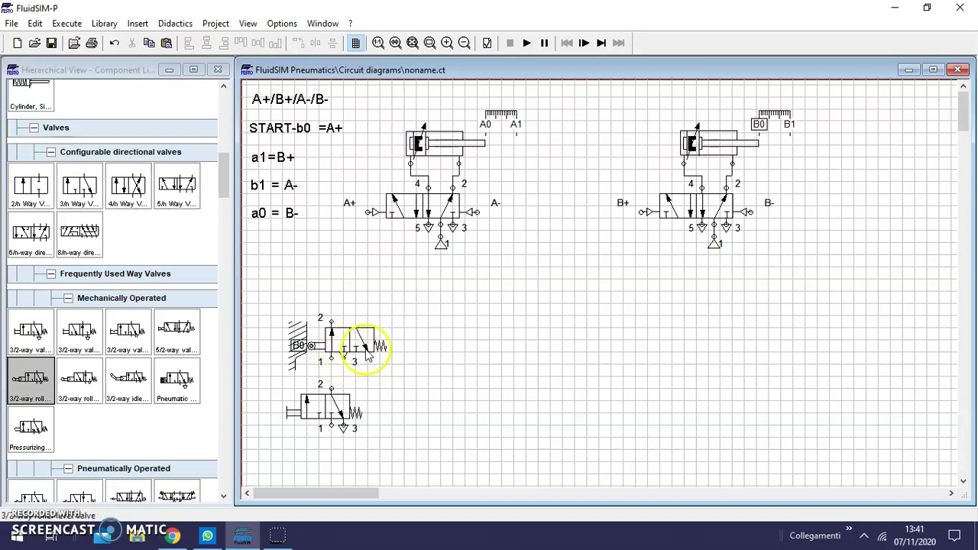
left_click(322, 413)
mouse_move(323, 413)
left_mouse_down()
mouse_move(364, 414)
mouse_move(341, 408)
left_mouse_up()
left_click(492, 418)
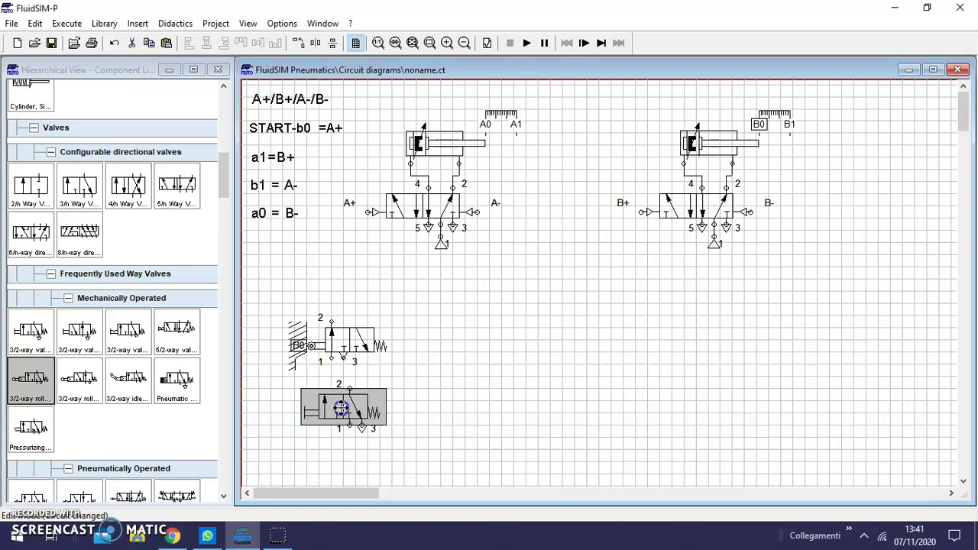
left_click(494, 444)
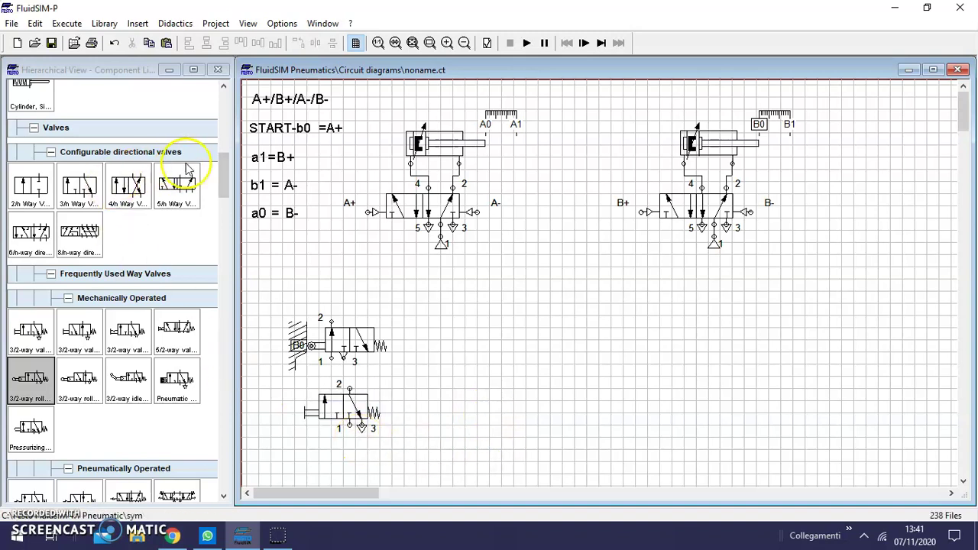
- Copy the first impulse valve's compressed air supply and attach the copy below port 1 of the pushbutton valve
left_click(440, 243)
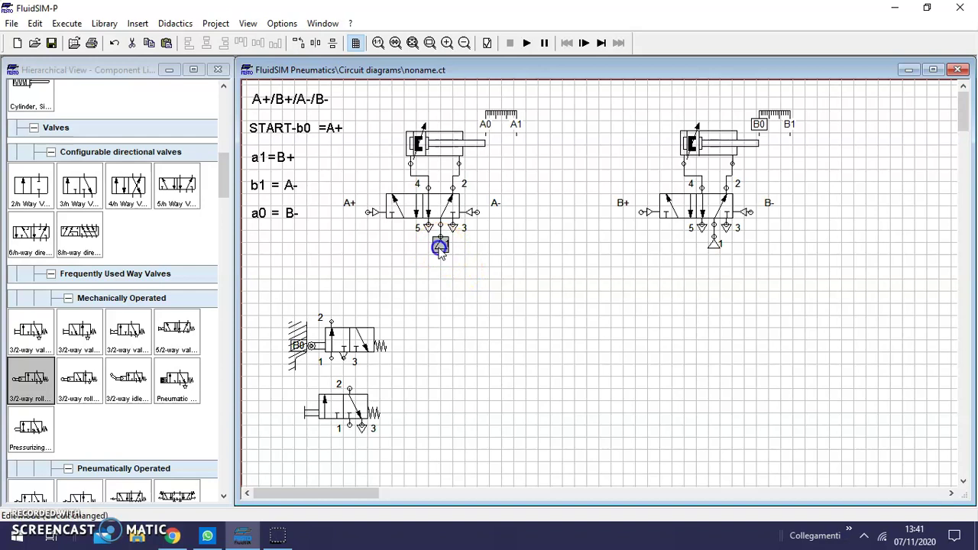
left_click(341, 449)
key("ctrl+v")
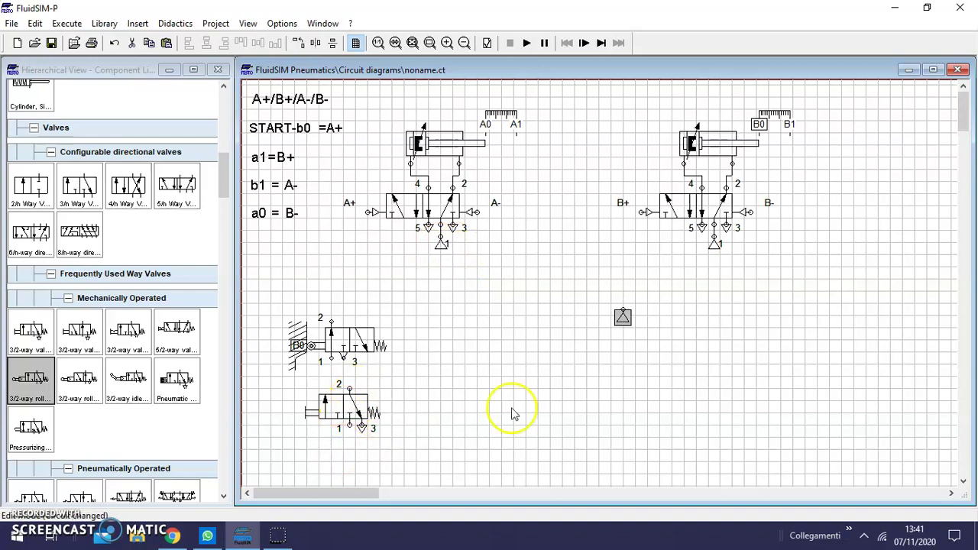
left_click_drag(616, 321, 325, 458)
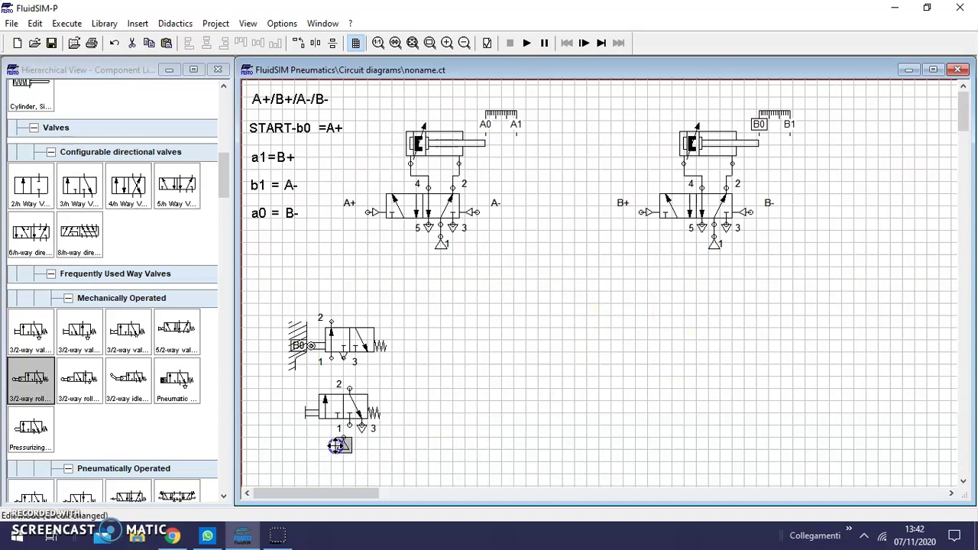
mouse_move(348, 441)
left_mouse_down()
mouse_move(352, 432)
mouse_move(348, 443)
left_mouse_up()
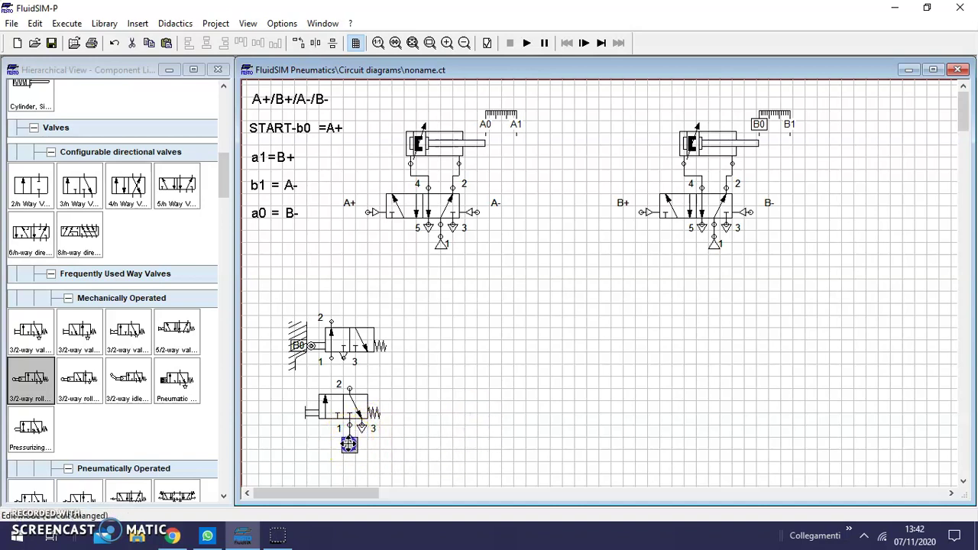
left_click(427, 449)
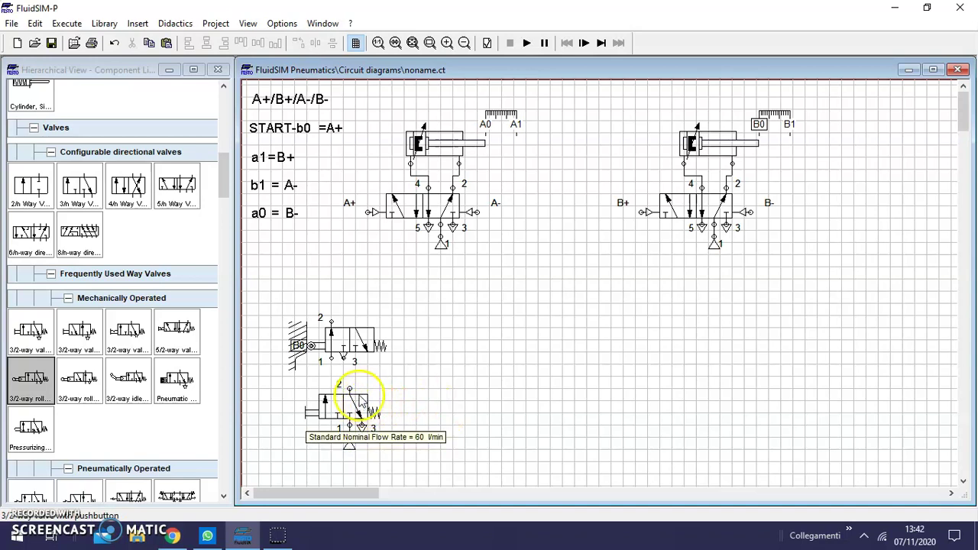
- Connect the pushbutton valve's port 2 to the B0 valve's port 1 and give B0's port 3 the stemmed exhaust terminator
left_click_drag(348, 387, 333, 361)
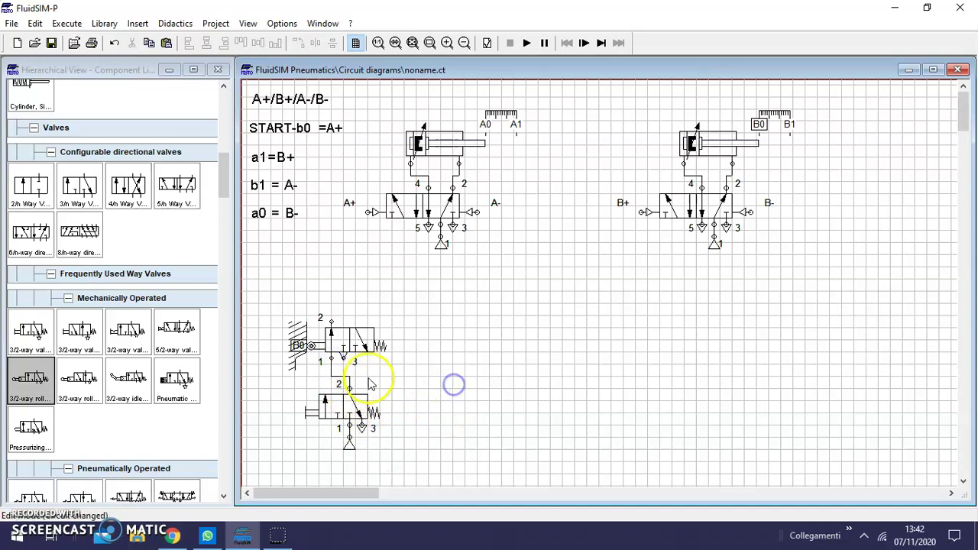
double_click(345, 361)
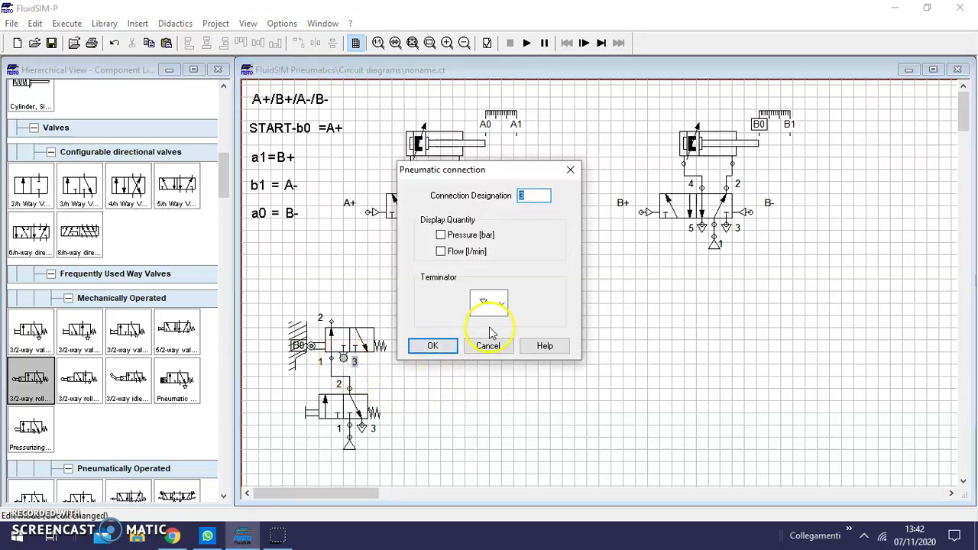
left_click(503, 306)
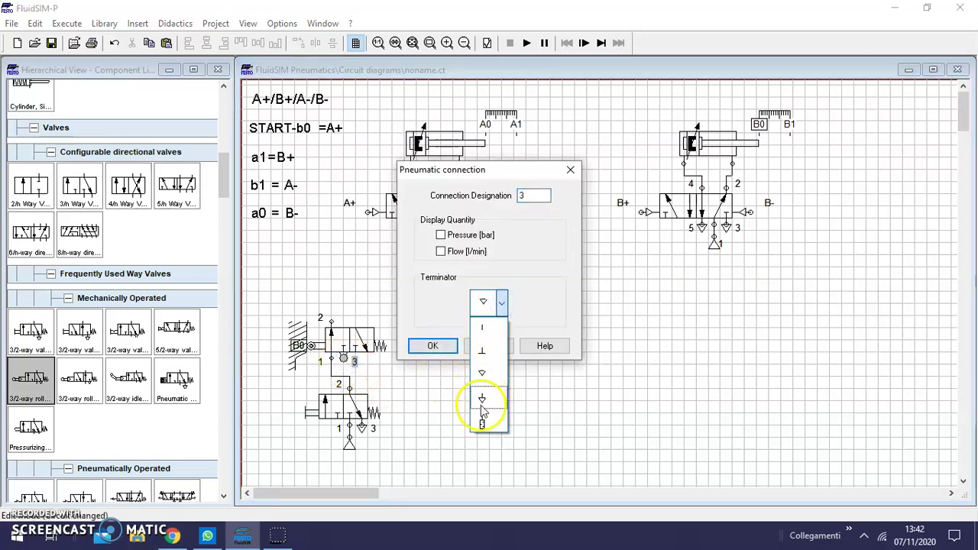
left_click(486, 404)
left_click(437, 345)
left_click(366, 419)
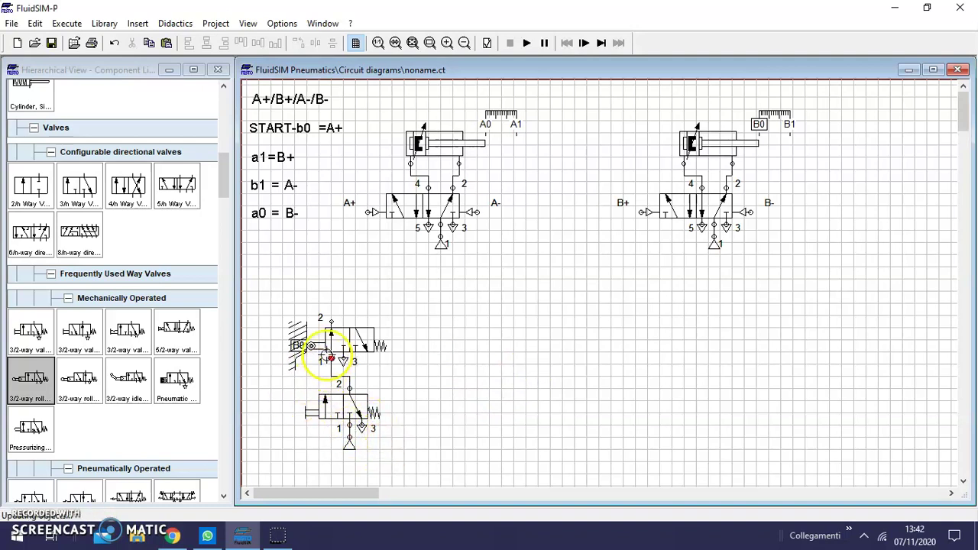
- Connect port 2 of the B0 valve to the A+ pilot connection of the first impulse valve
left_click_drag(331, 322, 334, 291)
left_click_drag(368, 212, 368, 212)
left_click(506, 349)
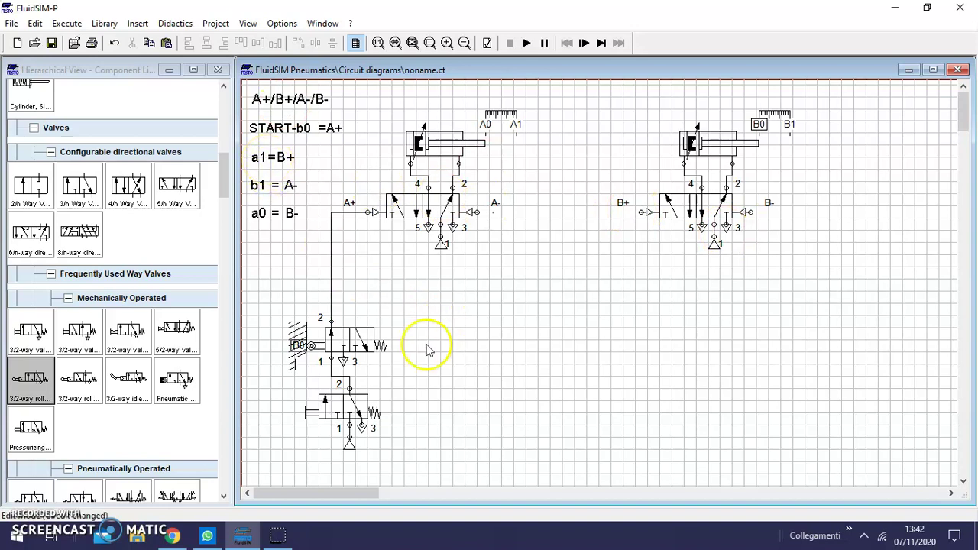
- Duplicate the B0 roller lever valve below the second cylinder's circuit and label the copy's mechanical connection A1
left_click(344, 348)
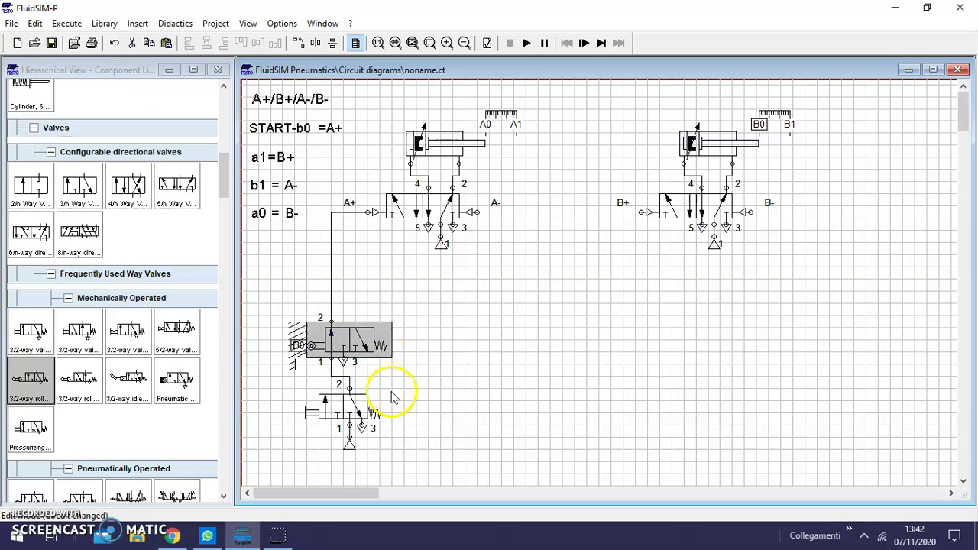
key("ctrl+c")
left_click(515, 366)
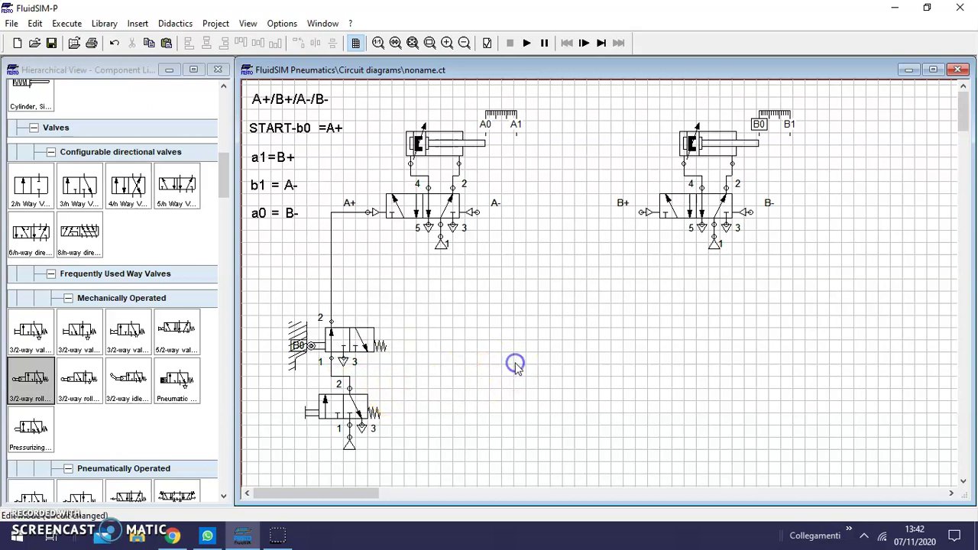
key("ctrl+v")
left_click_drag(601, 334, 596, 394)
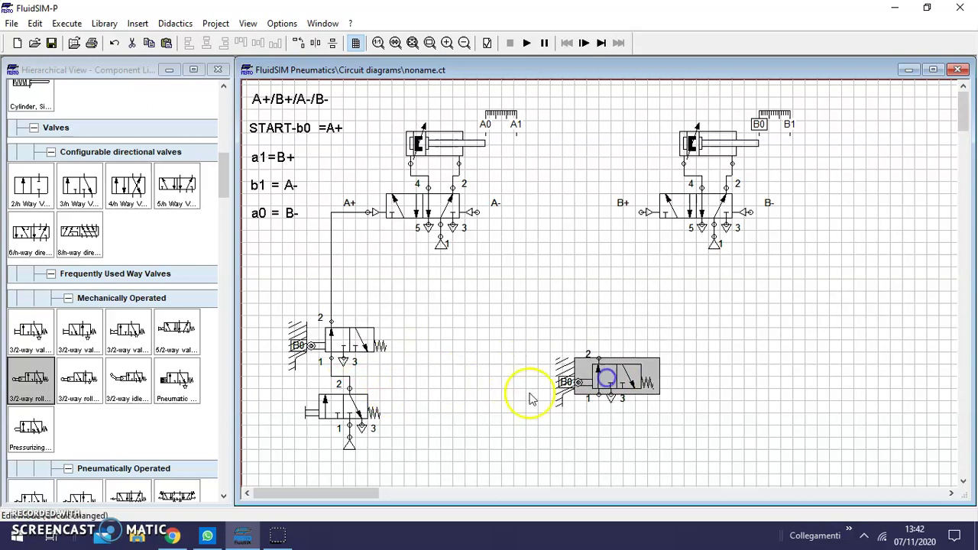
double_click(575, 384)
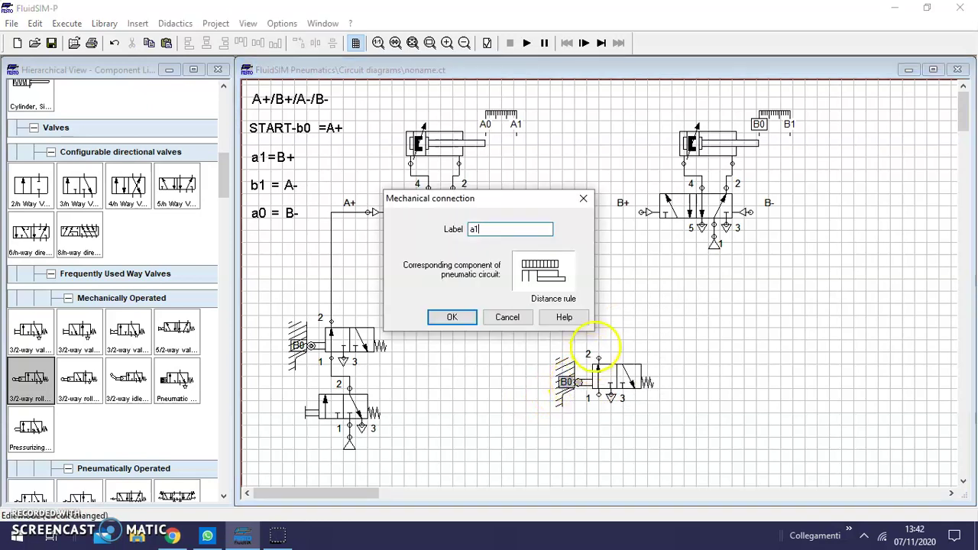
left_click(453, 317)
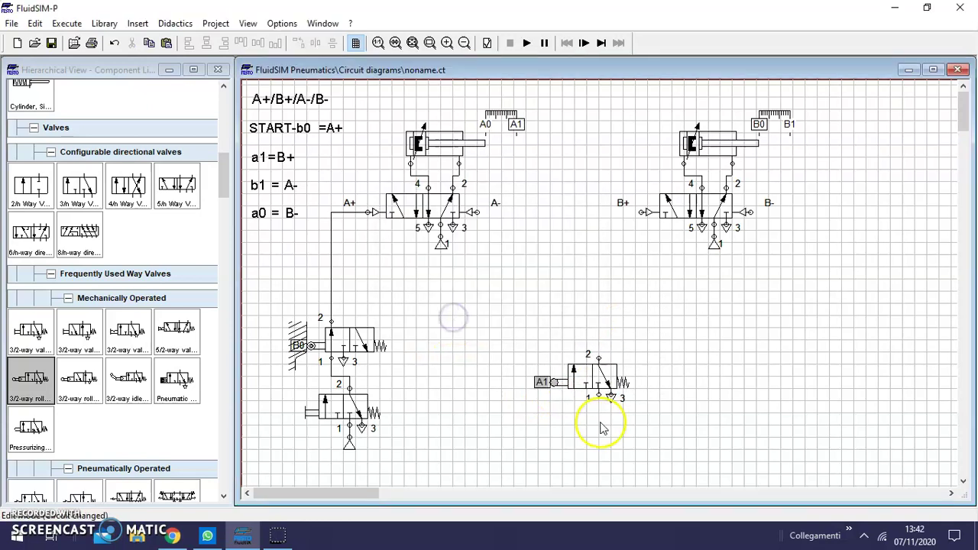
- Align the A1 valve level with the B0 valve and connect its port 2 to the second impulse valve's B+ pilot
left_click(597, 369)
left_click_drag(598, 370, 622, 322)
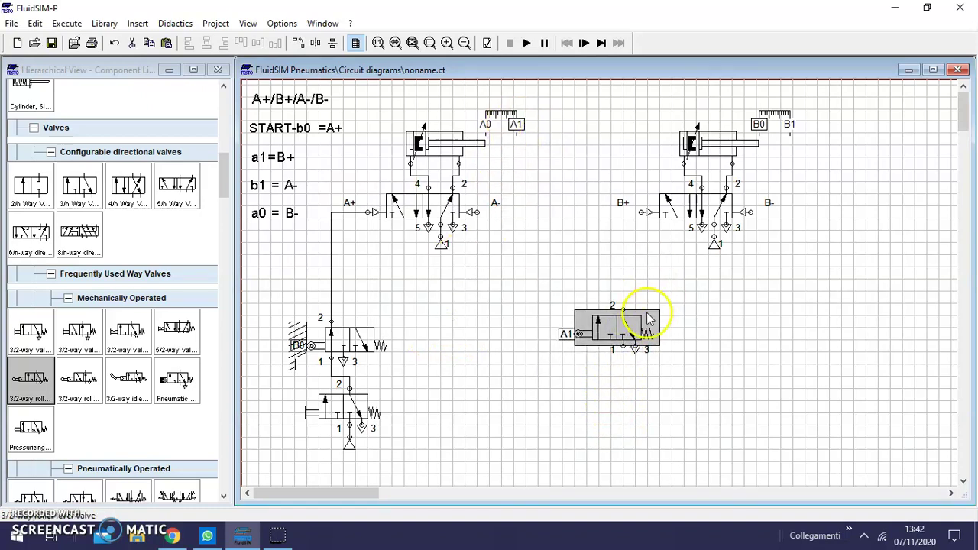
mouse_move(631, 328)
left_mouse_down()
mouse_move(626, 298)
mouse_move(635, 334)
left_mouse_up()
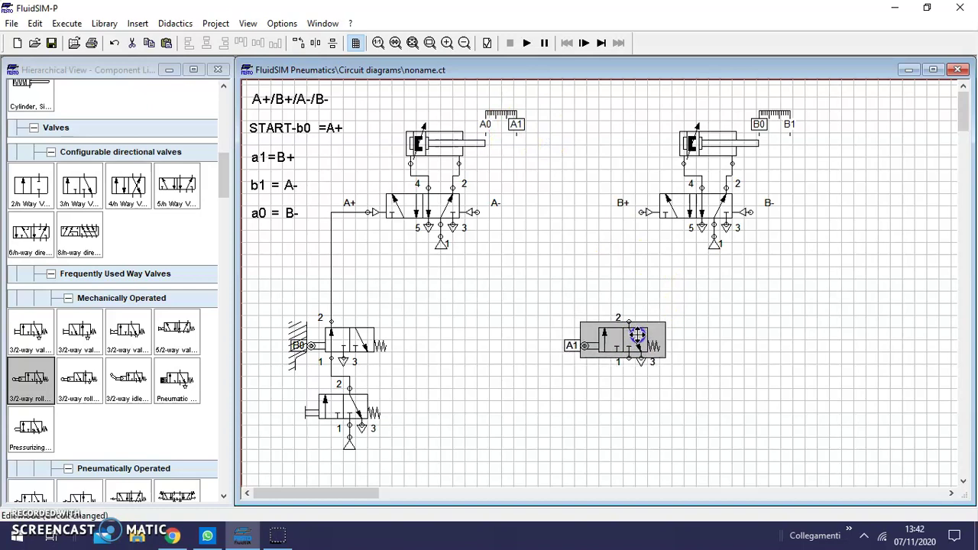
left_click(769, 354)
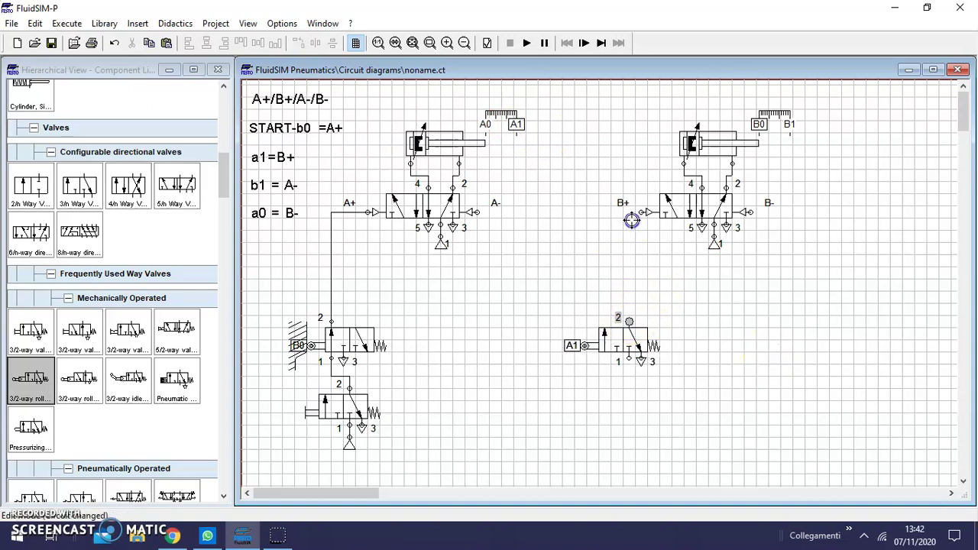
left_click_drag(638, 211, 638, 211)
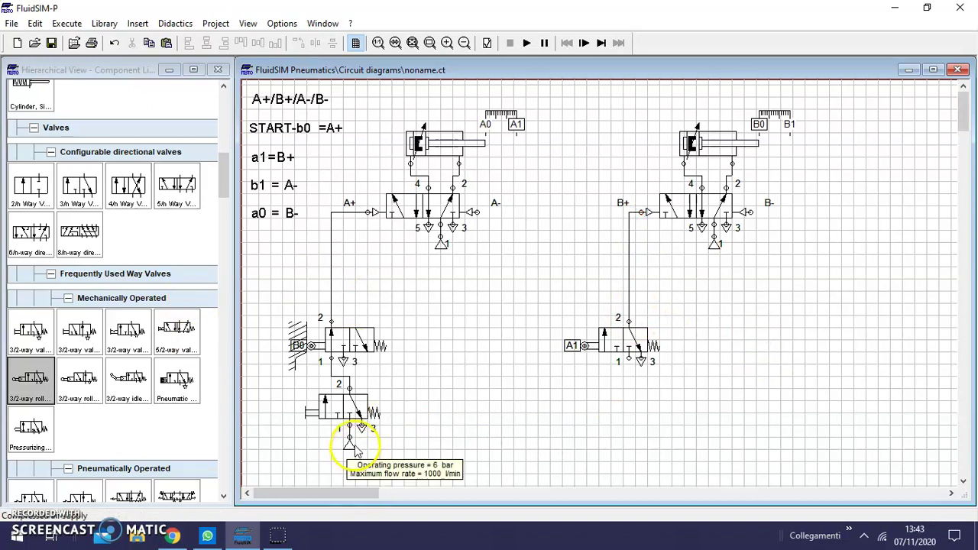
- Move the compressed air supply further down beneath port 1 of the pushbutton valve, lengthening its supply line
left_click_drag(355, 451, 341, 477)
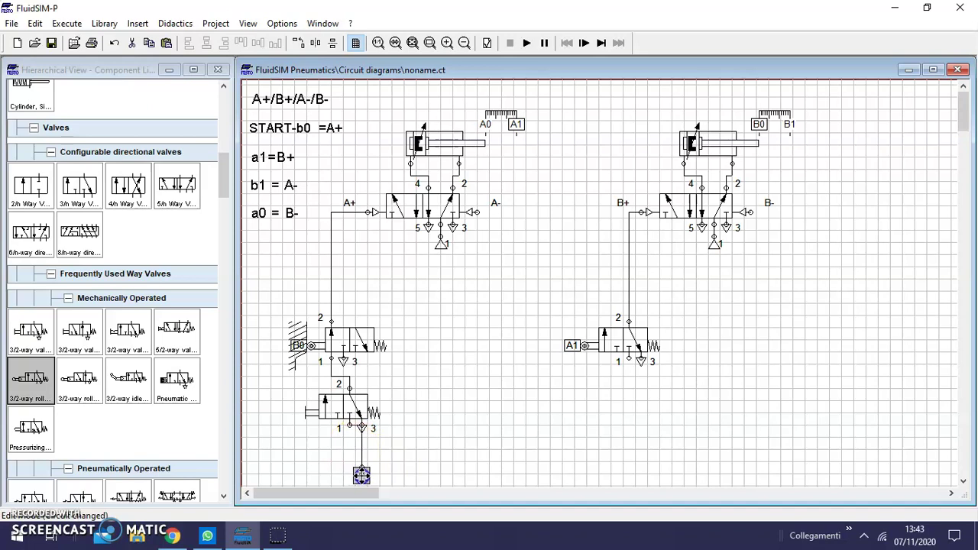
left_click(517, 451)
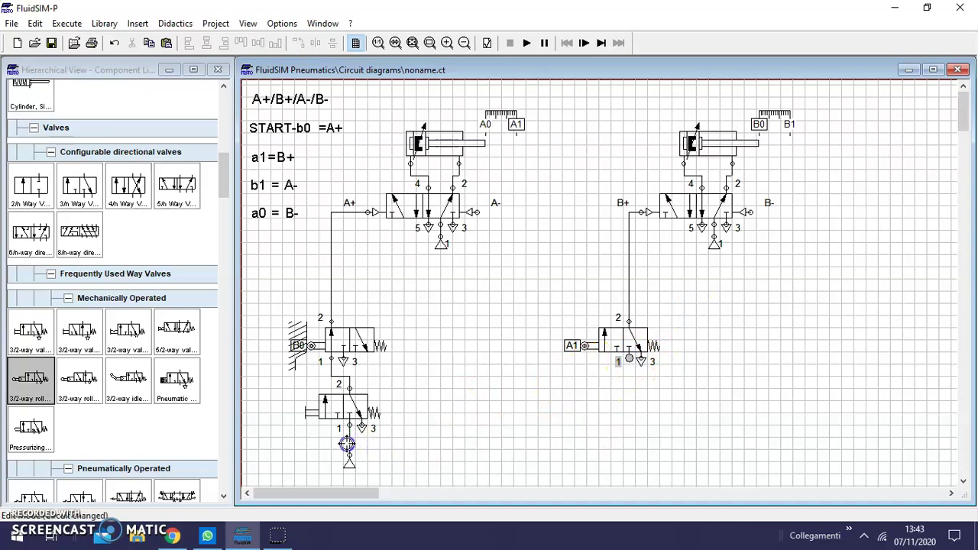
- Connect port 1 of the A1 valve to the supply line between the pushbutton valve and the compressed air supply
left_click_drag(349, 444, 350, 444)
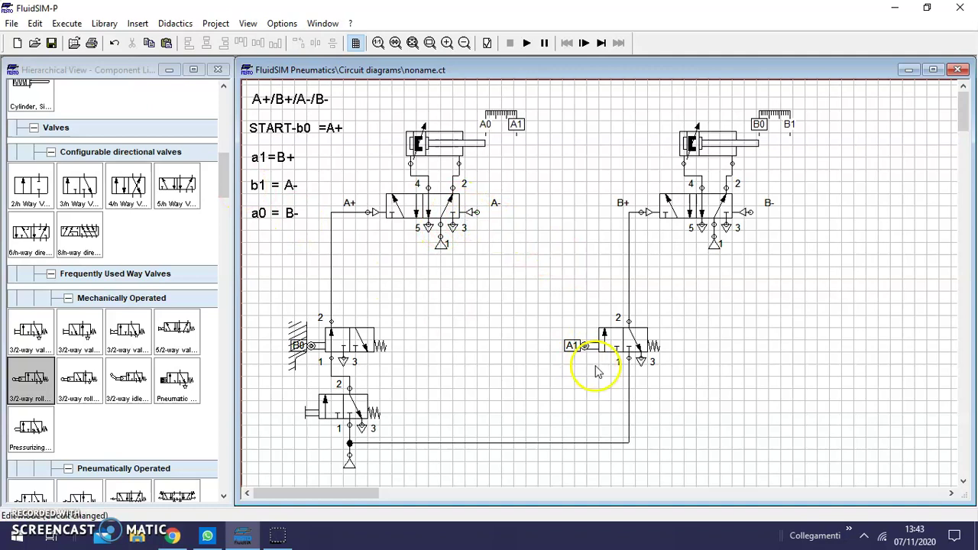
- Duplicate the A1 valve below the first impulse valve, connecting its port 2 to the A- pilot and port 1 to the shared supply line
left_click(608, 344)
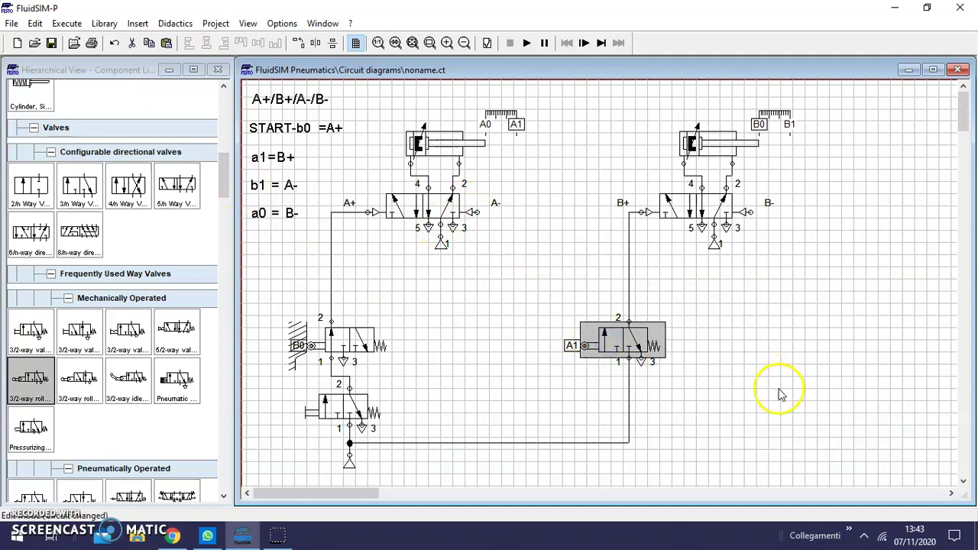
left_click(445, 330)
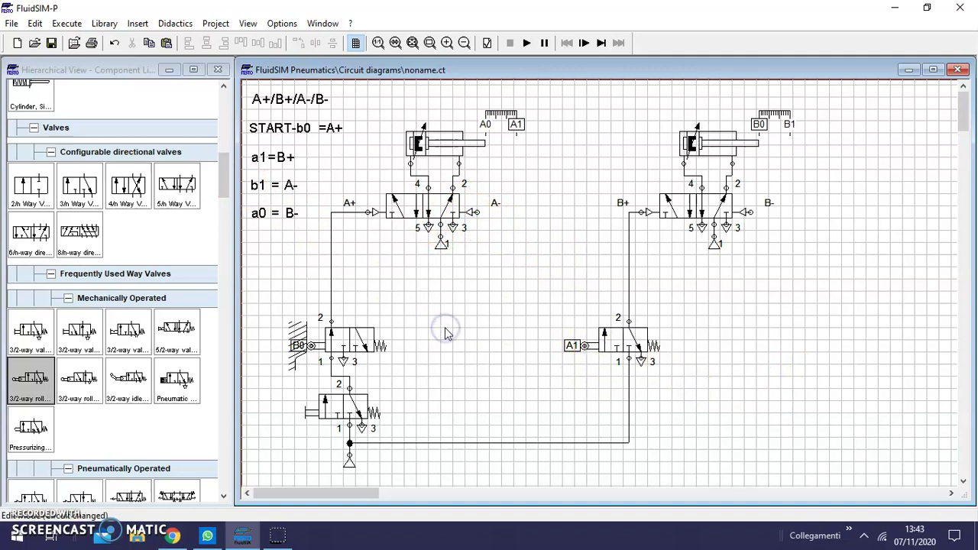
key("ctrl+v")
mouse_move(672, 331)
left_mouse_down()
mouse_move(655, 312)
mouse_move(480, 300)
mouse_move(511, 272)
mouse_move(496, 225)
mouse_move(475, 214)
left_mouse_up()
left_click(500, 357)
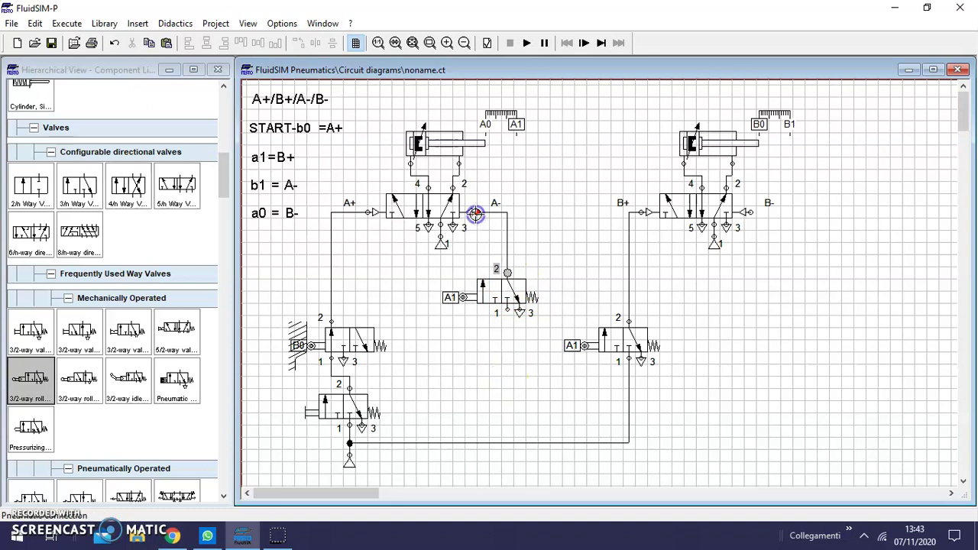
left_click(745, 419)
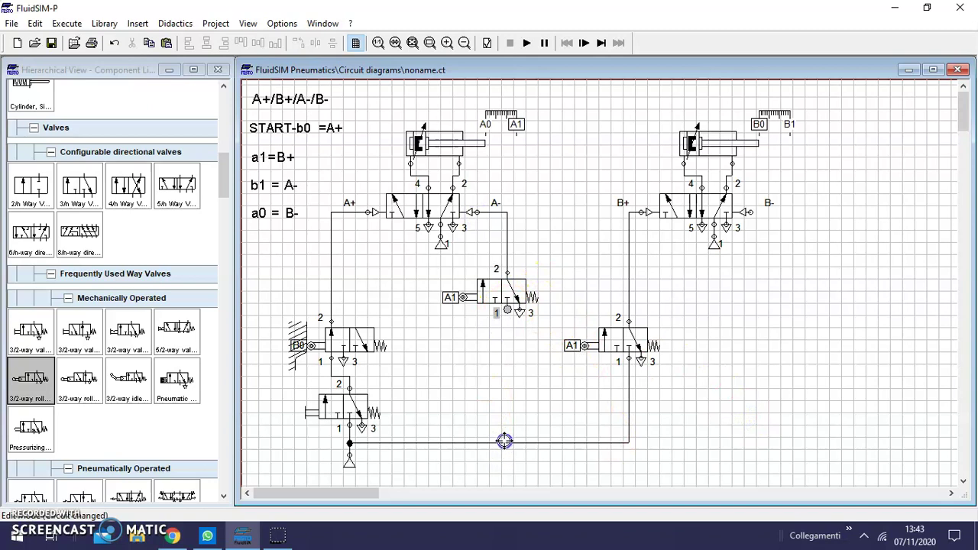
left_click_drag(509, 443, 508, 443)
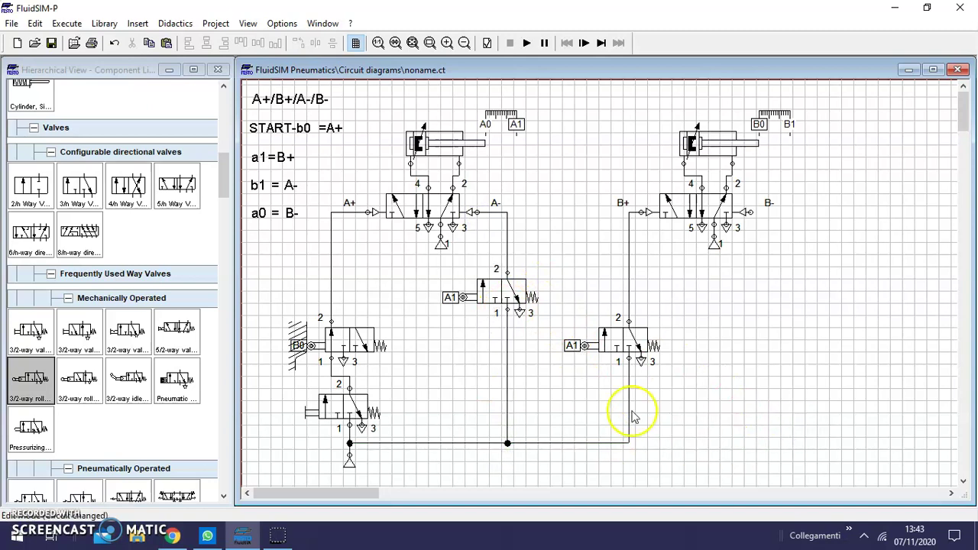
- Move the B0 valve, pushbutton valve and air supply up together, and raise the original A1 valve to roughly the copied valve's level
left_click(267, 296)
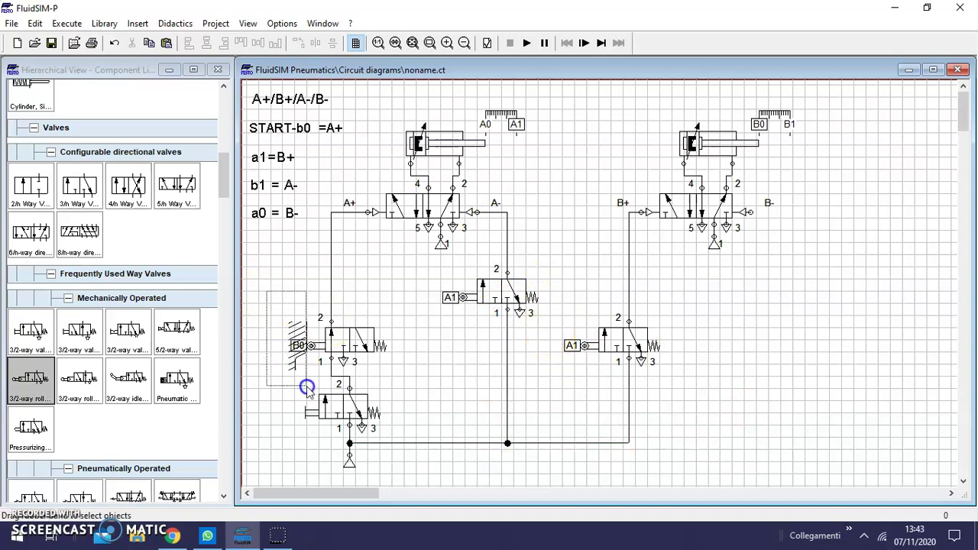
left_click_drag(307, 387, 408, 472)
left_click_drag(350, 333, 351, 286)
left_click(812, 419)
left_click_drag(558, 312, 690, 392)
left_click_drag(635, 336, 637, 295)
left_click(464, 481)
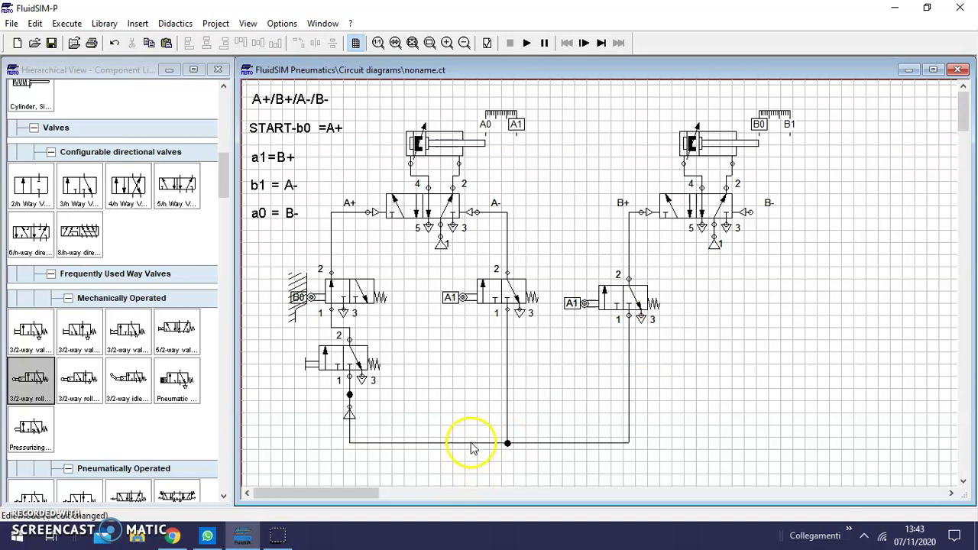
- Raise the shared supply line and its middle junction level with the junction above the compressed air supply
left_click_drag(470, 442, 479, 389)
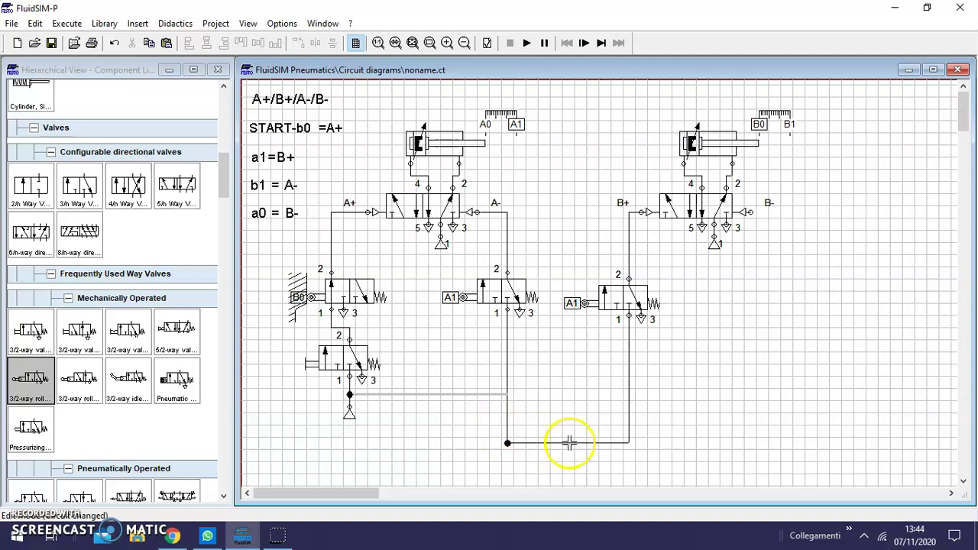
left_click(575, 443)
left_click_drag(585, 443, 716, 443)
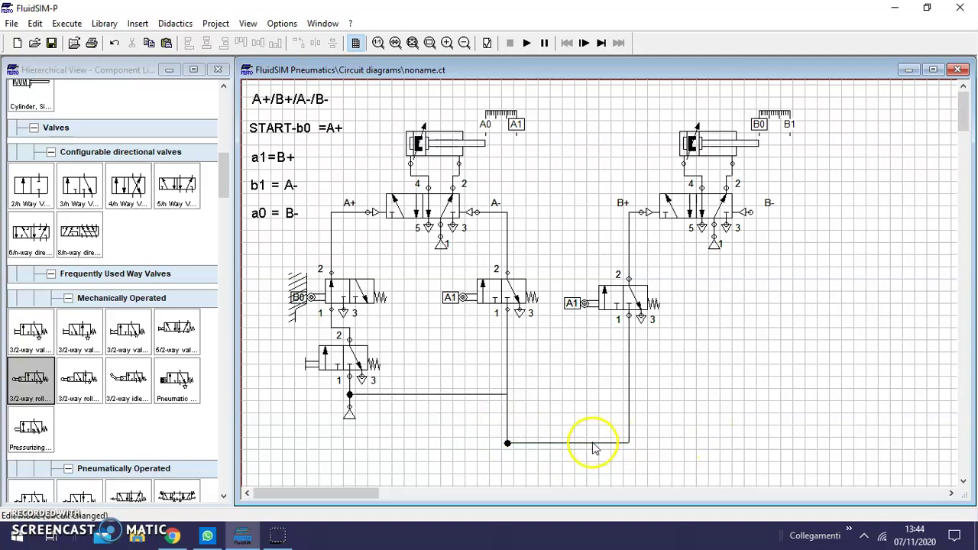
left_click_drag(589, 444, 585, 391)
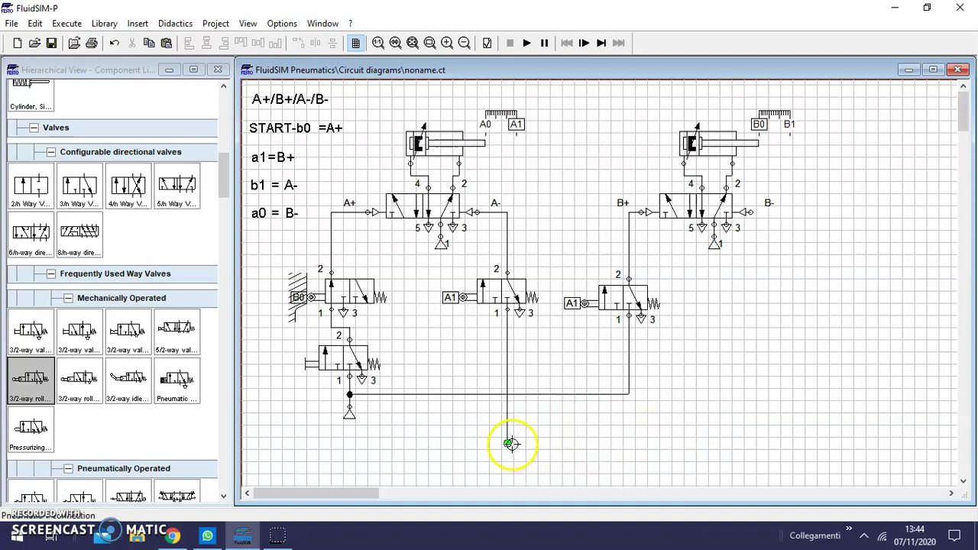
left_click_drag(510, 442, 508, 393)
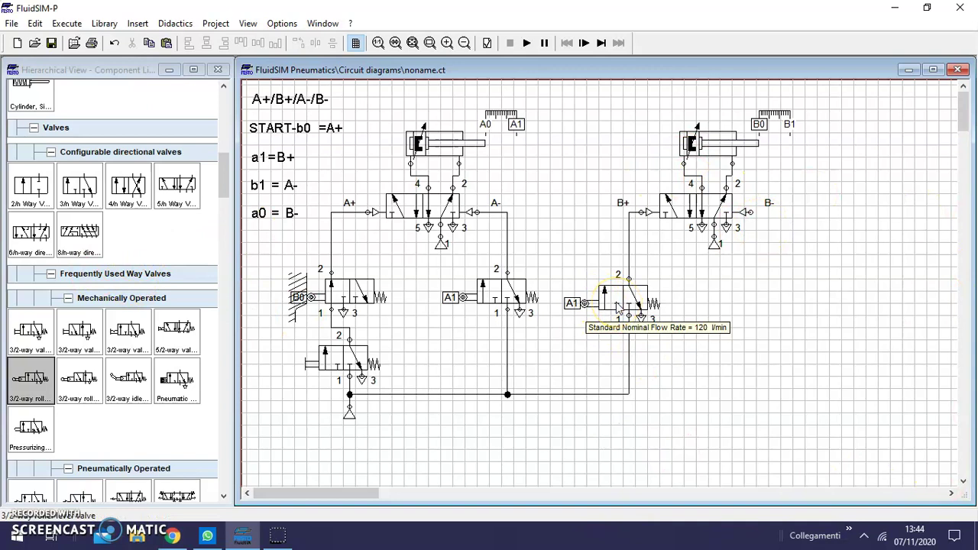
- Change the mechanical connection label of the valve feeding the A- pilot to B1
left_click(587, 304)
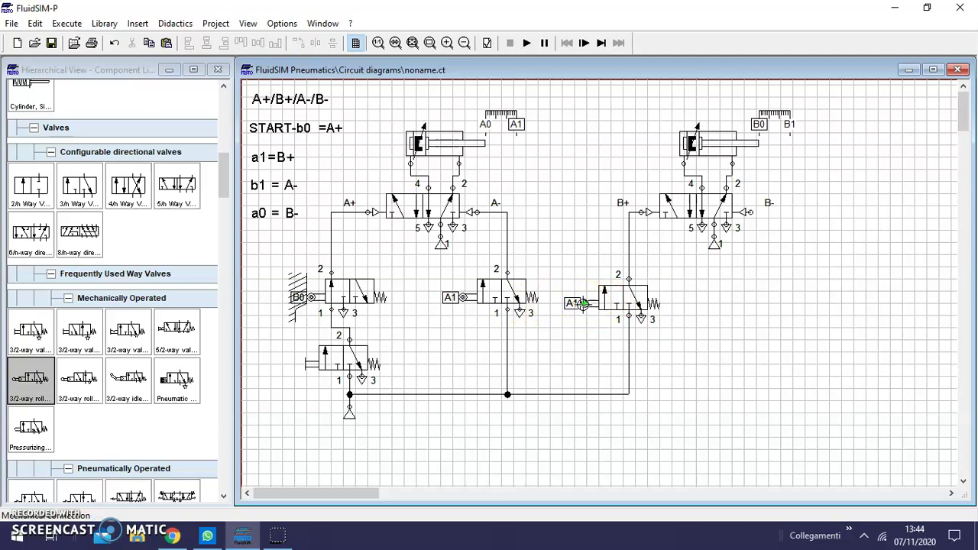
double_click(464, 297)
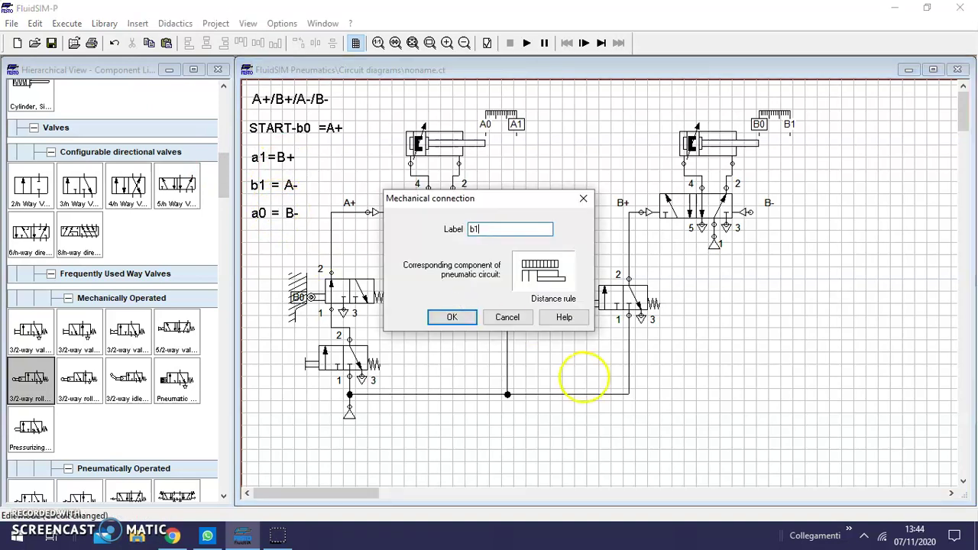
left_click(458, 314)
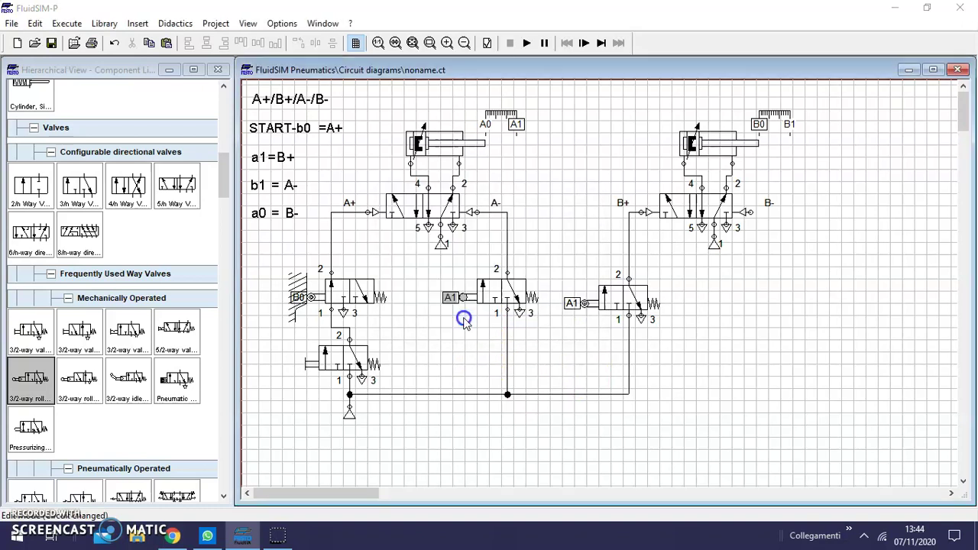
left_click(751, 356)
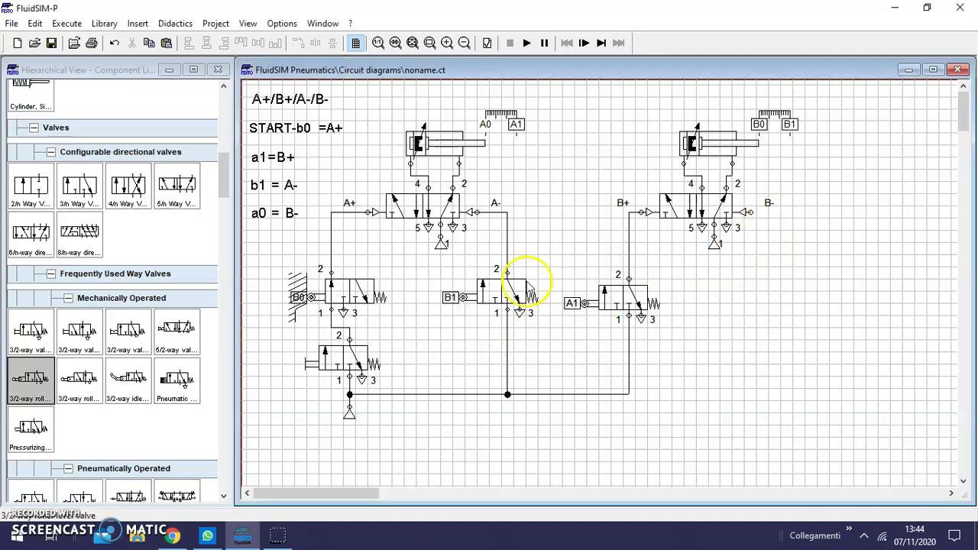
- Duplicate the B1 valve beneath the second impulse valve's B- side and connect the copy's port 2 to the B- pilot
left_click(501, 290)
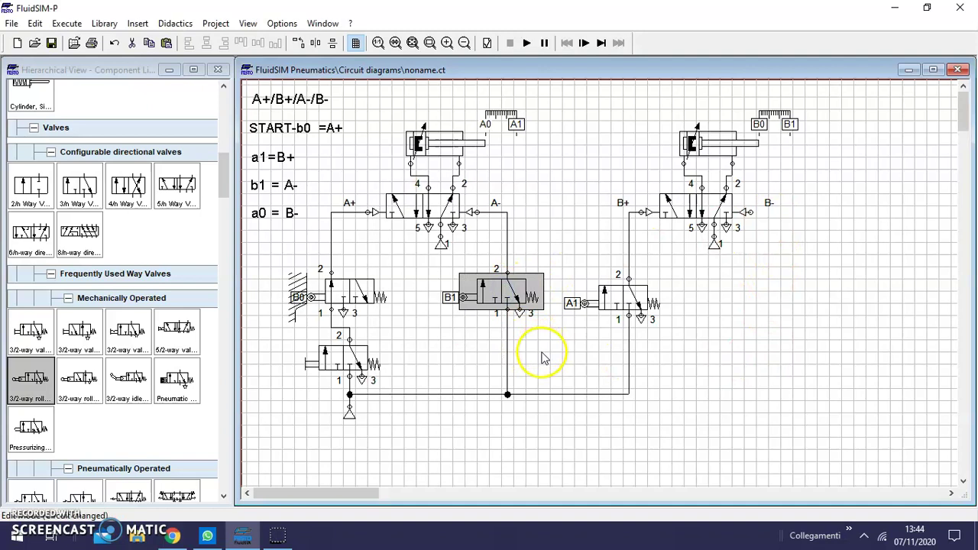
key("ctrl+c")
key("ctrl+v")
left_click_drag(616, 316, 783, 285)
left_click(778, 327)
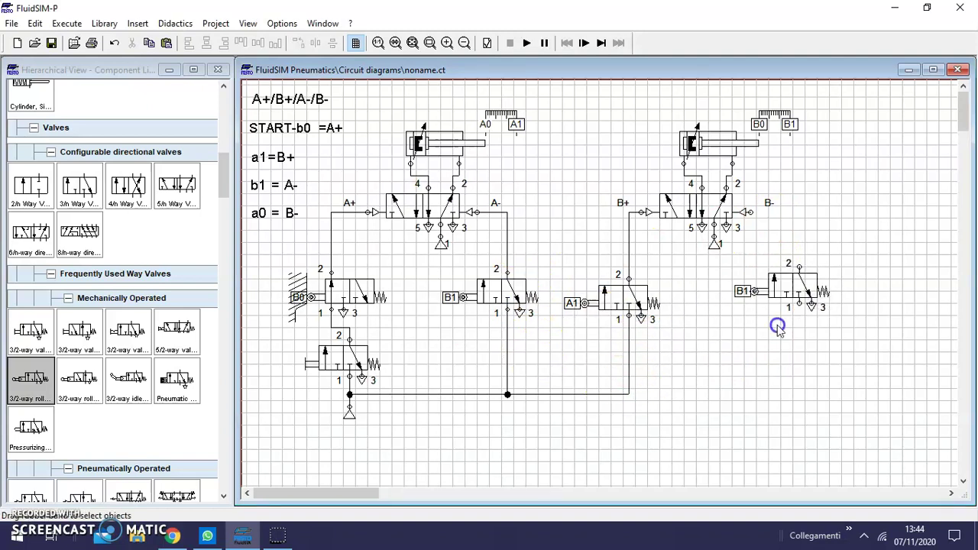
left_click_drag(797, 268, 755, 214)
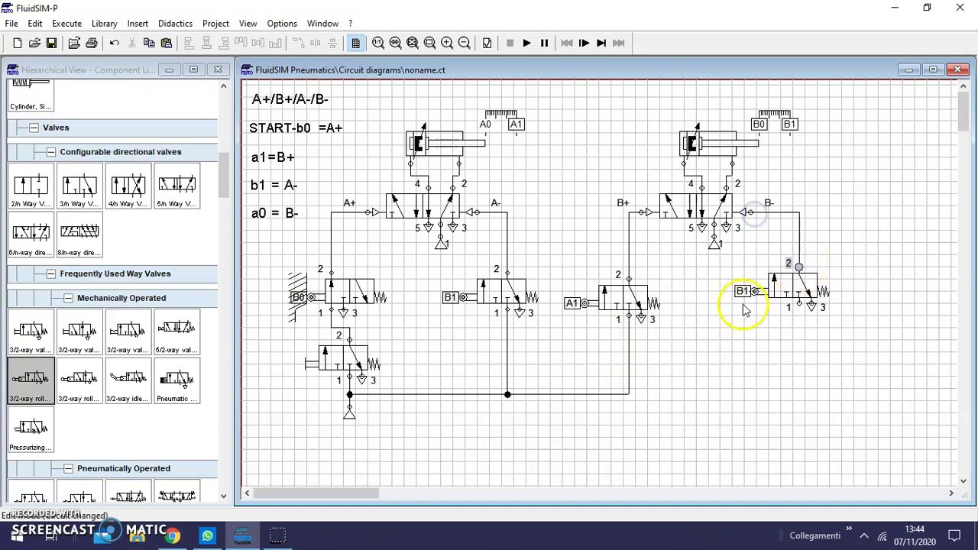
- Label the mechanical connection of the valve feeding the B- pilot A0
double_click(753, 291)
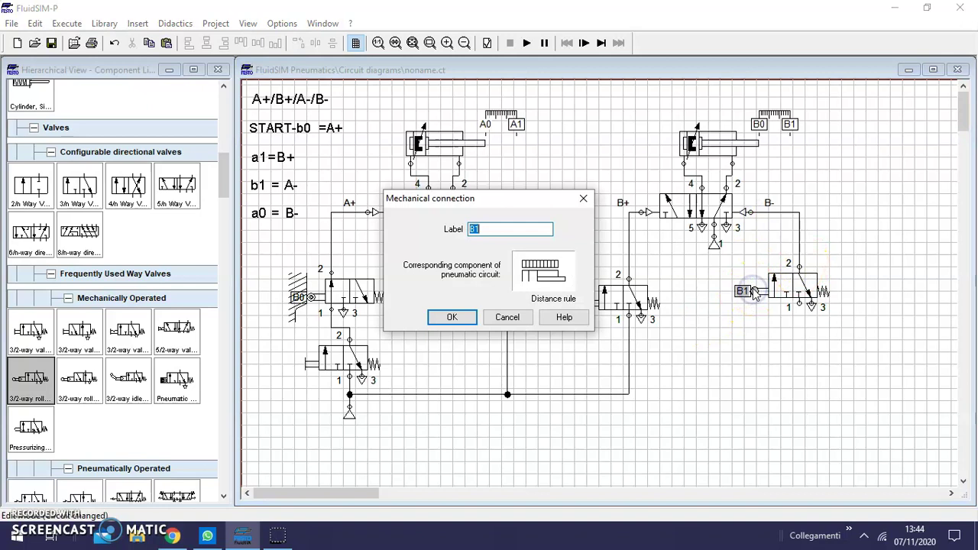
type("a")
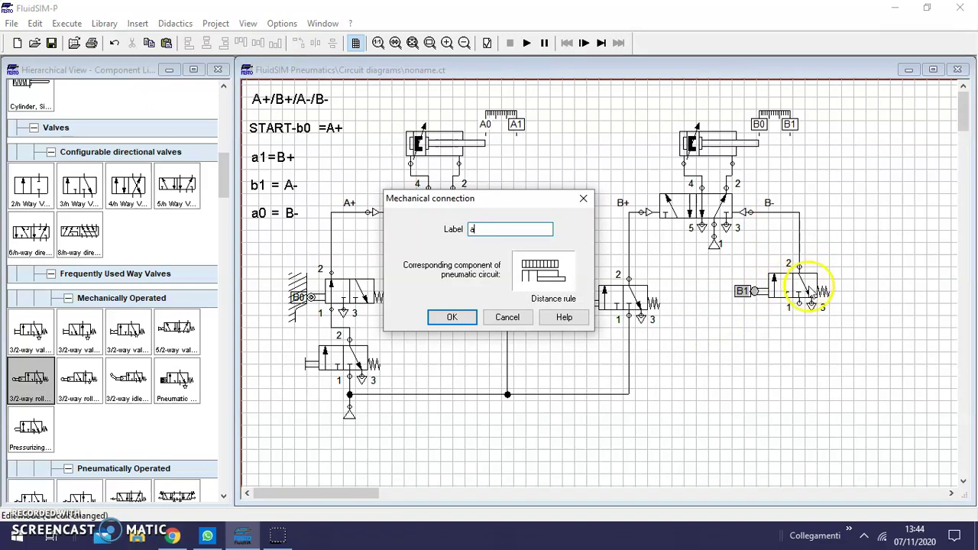
left_click(451, 317)
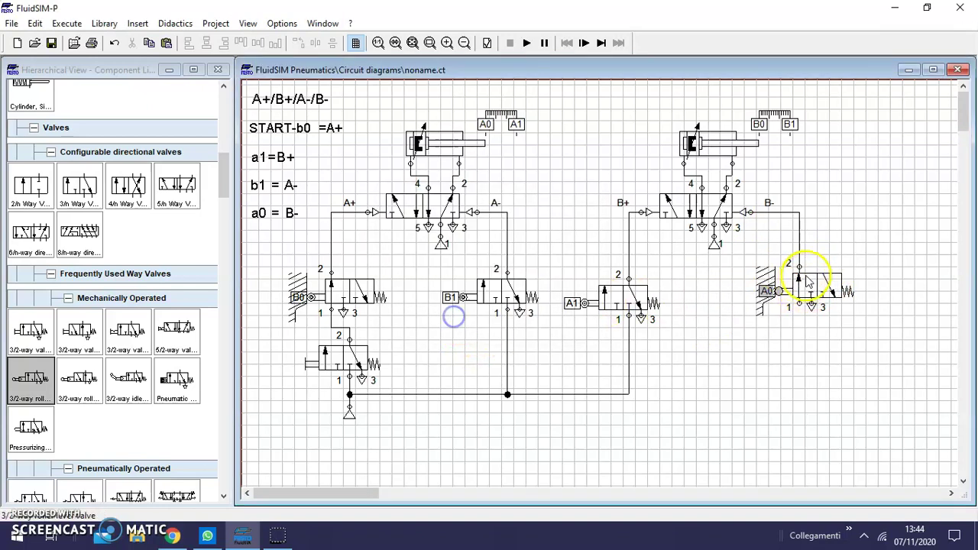
- Align the A0 valve level with the B0 and B1 valves and connect its port 1 to the shared supply line
left_click(808, 283)
left_click(764, 374)
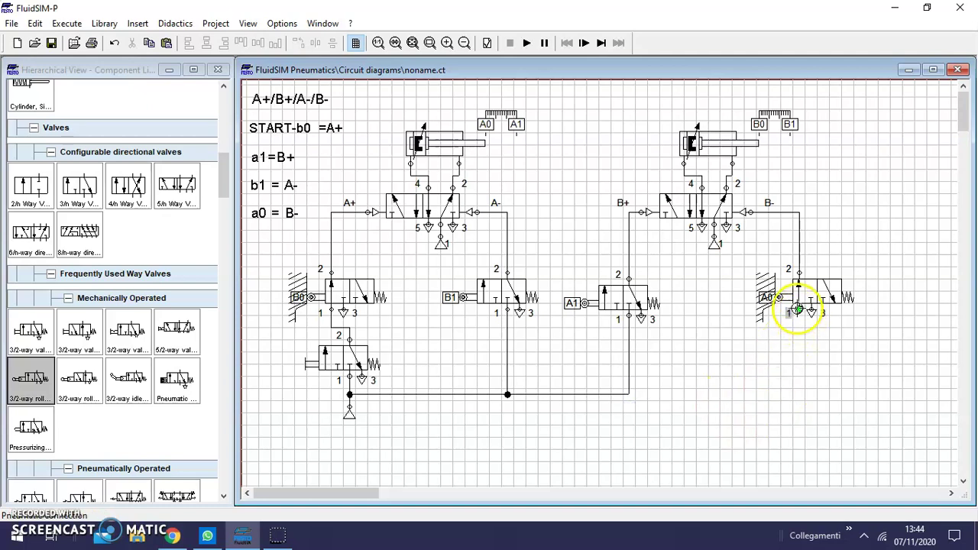
left_click_drag(628, 394, 623, 395)
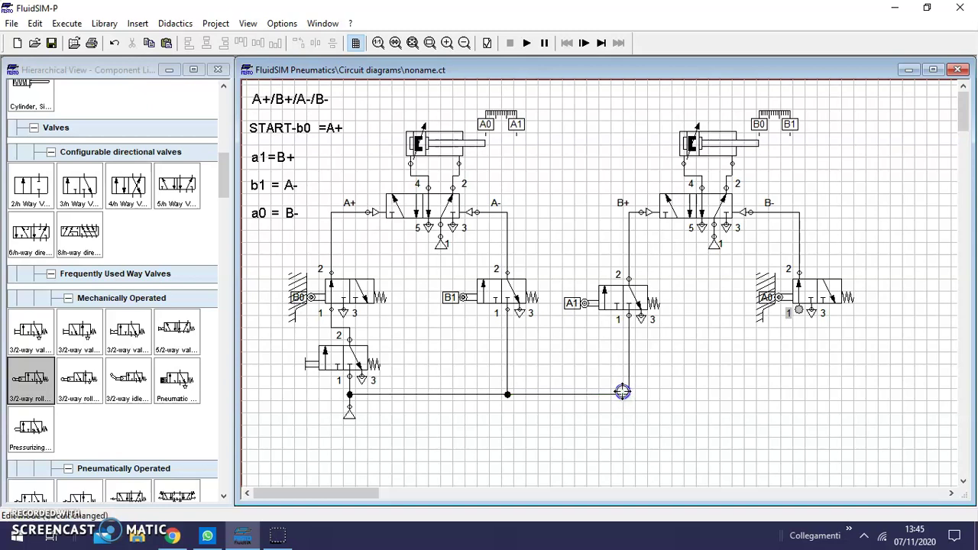
left_click_drag(710, 334, 702, 394)
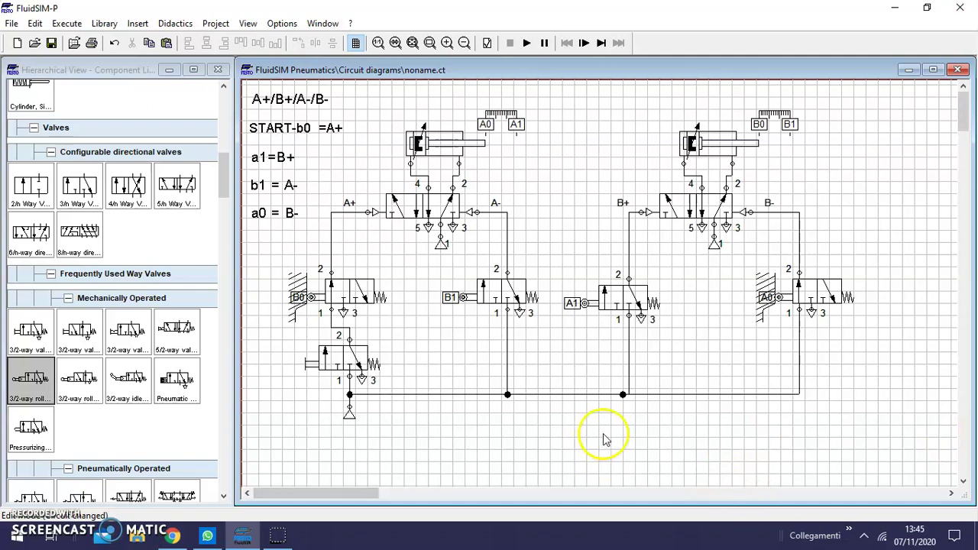
- Start the simulation despite the warnings and actuate the start pushbutton valve
left_click(526, 44)
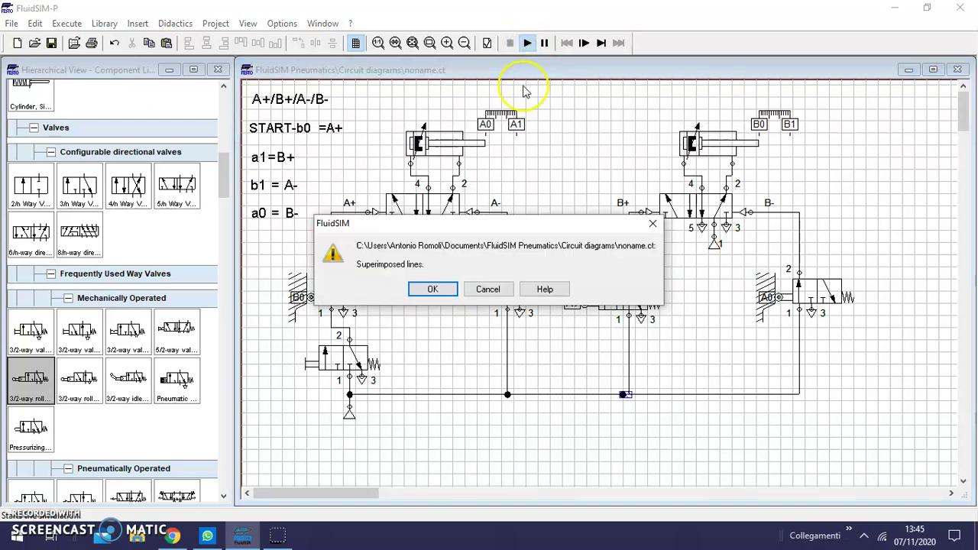
left_click(434, 289)
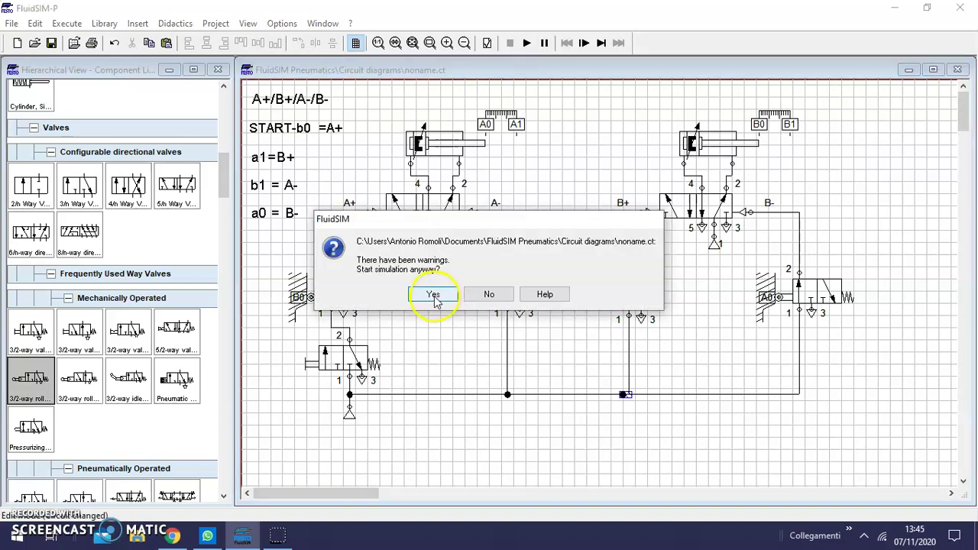
left_click(434, 291)
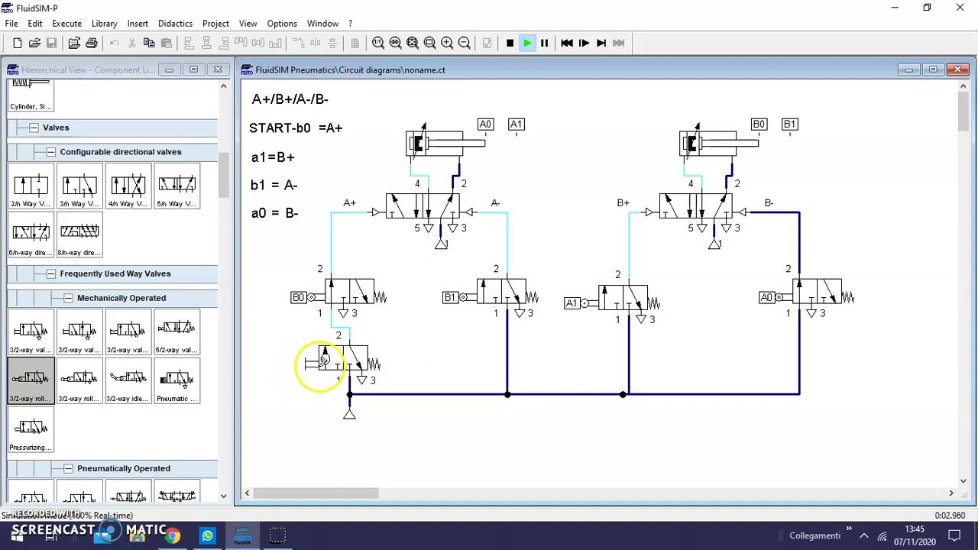
left_click(315, 364)
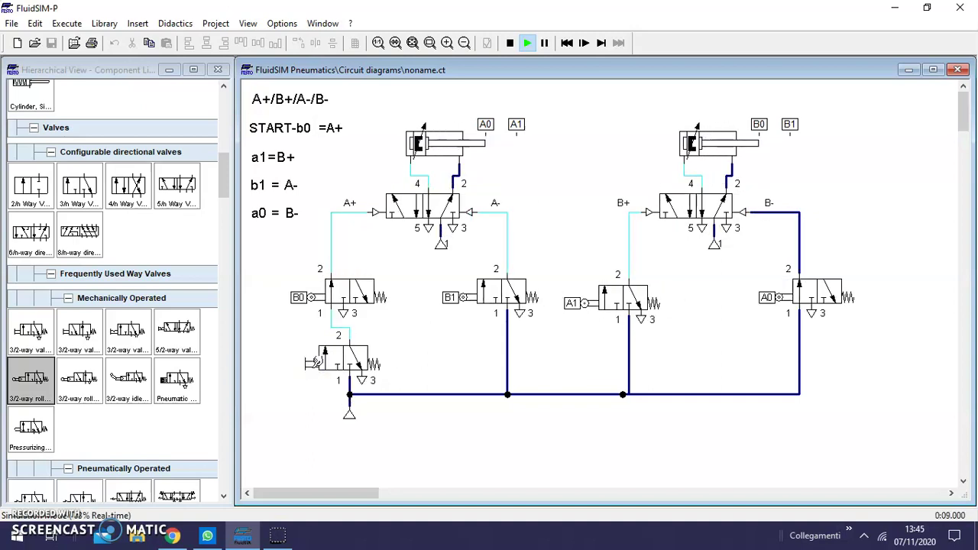
- Set the simulation speed to a slow-motion factor of 1:4
left_click(284, 24)
left_click(306, 39)
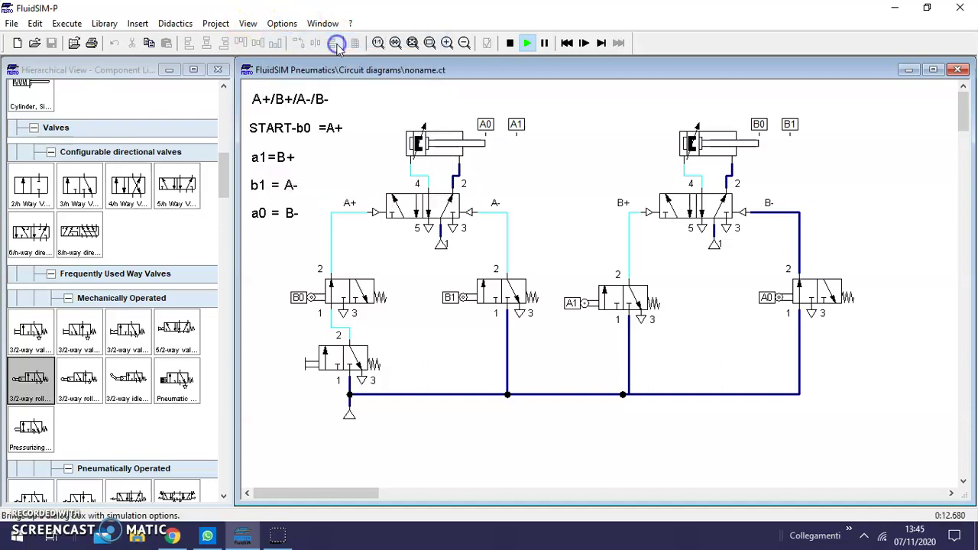
left_click(492, 223)
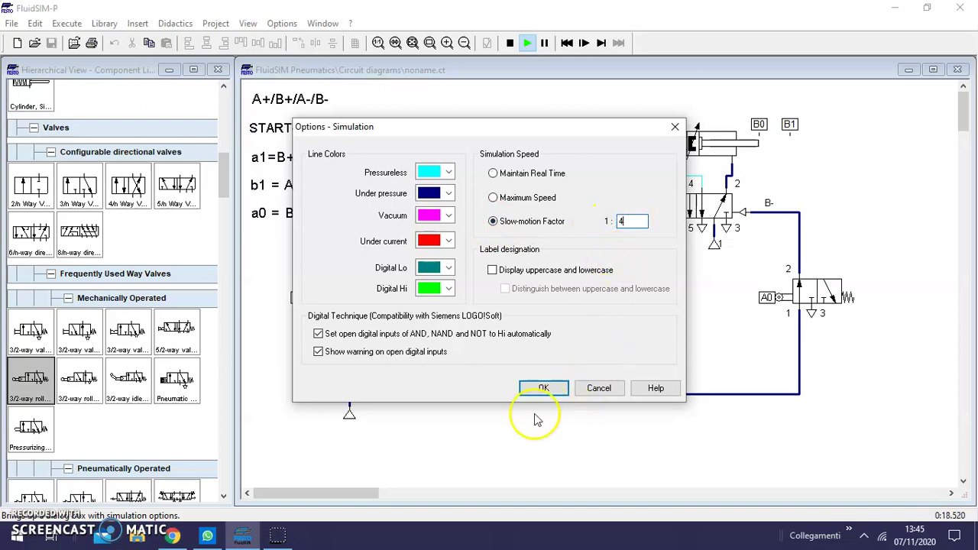
left_click(544, 389)
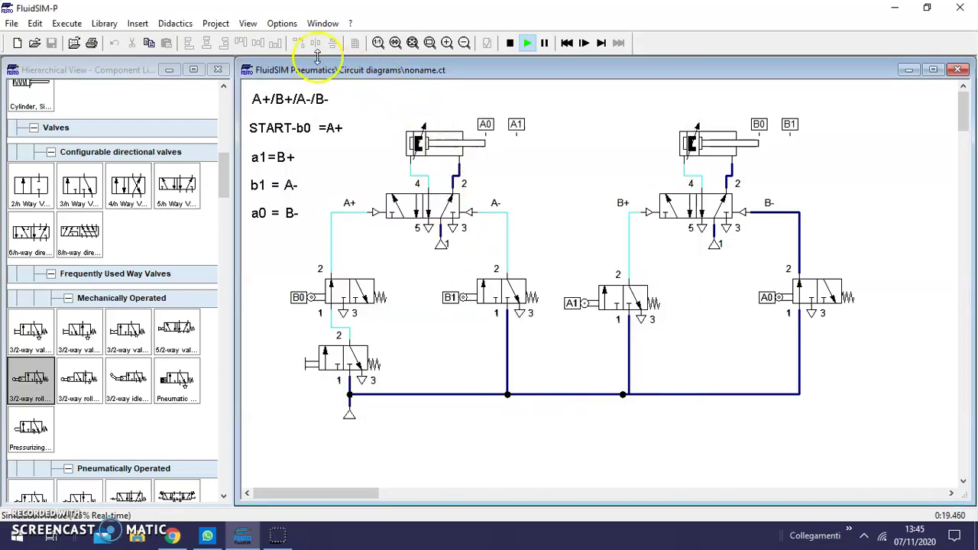
- Enable simulation sound for the cylinder only, with switch, relay, valve and buzzer sounds off
left_click(282, 25)
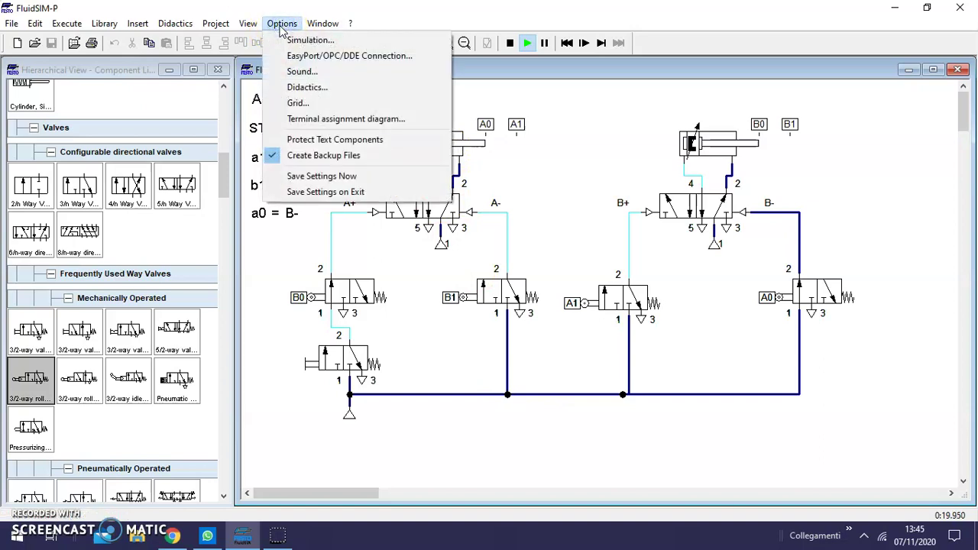
left_click(302, 71)
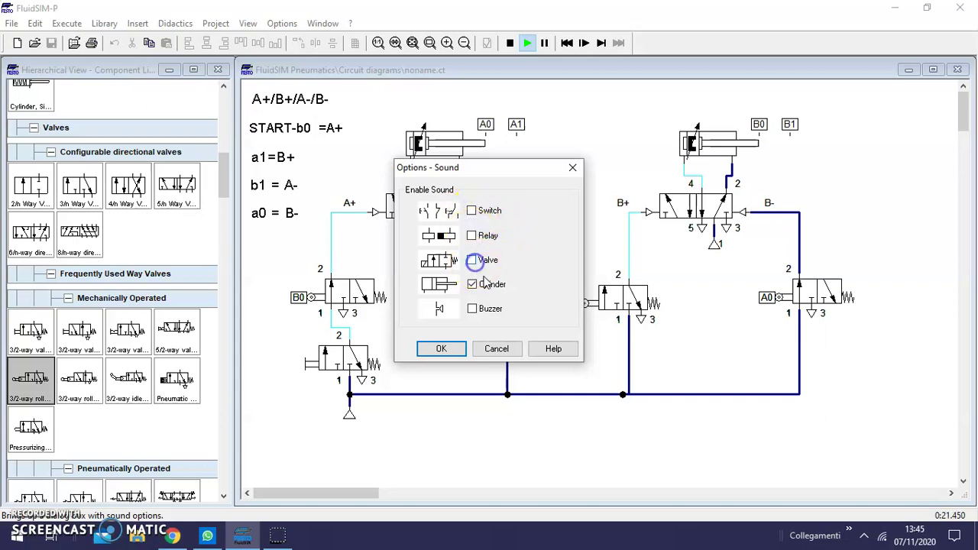
left_click(448, 349)
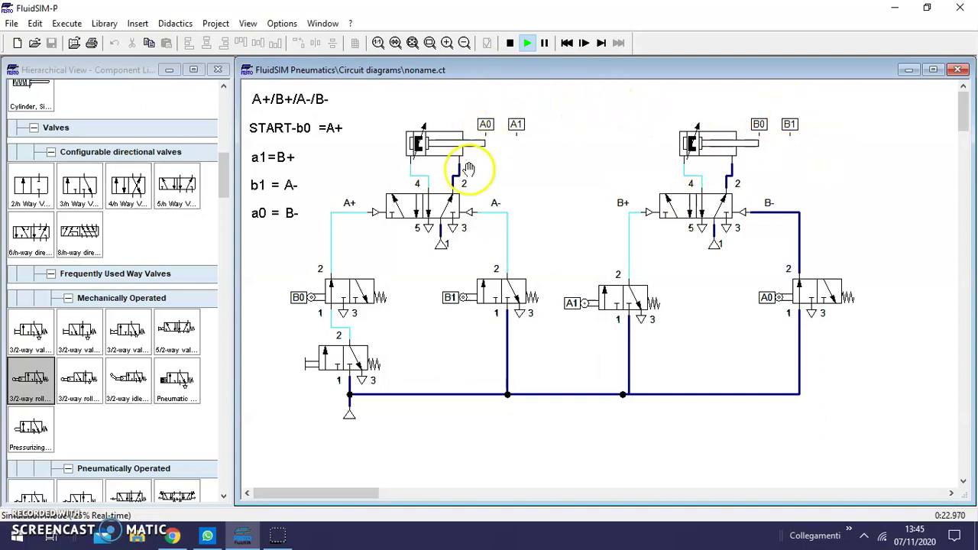
- Actuate the start pushbutton valve in the running simulation and stop the simulation once the cylinders have cycled
left_click(315, 353)
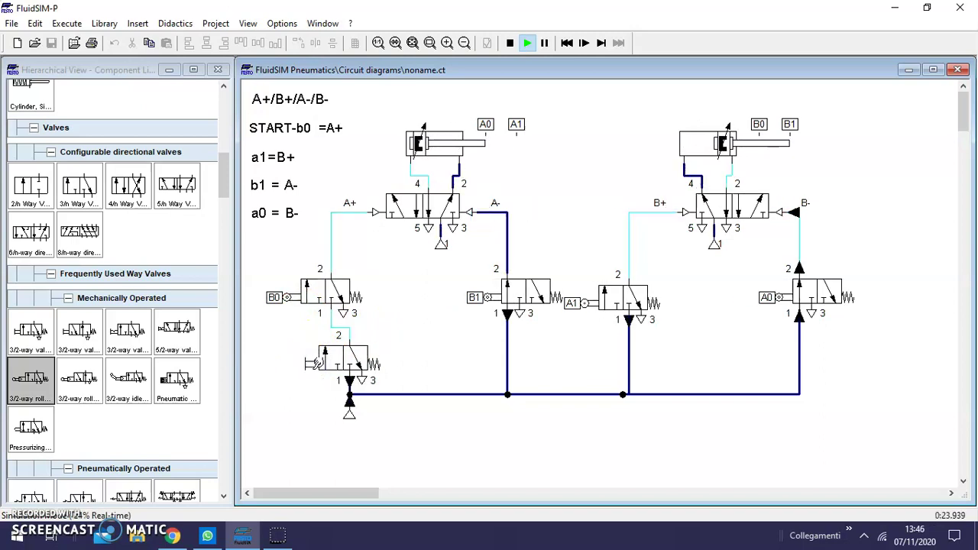
left_click(339, 360)
left_click(713, 269)
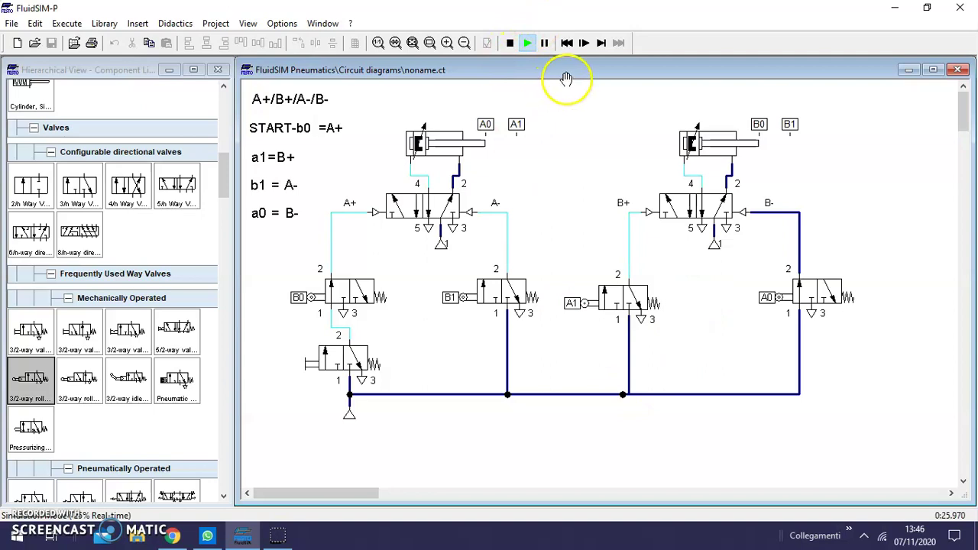
left_click(512, 44)
- Change the start valve's left manual actuation from a plain pushbutton to the detented pushbutton
left_click(341, 365)
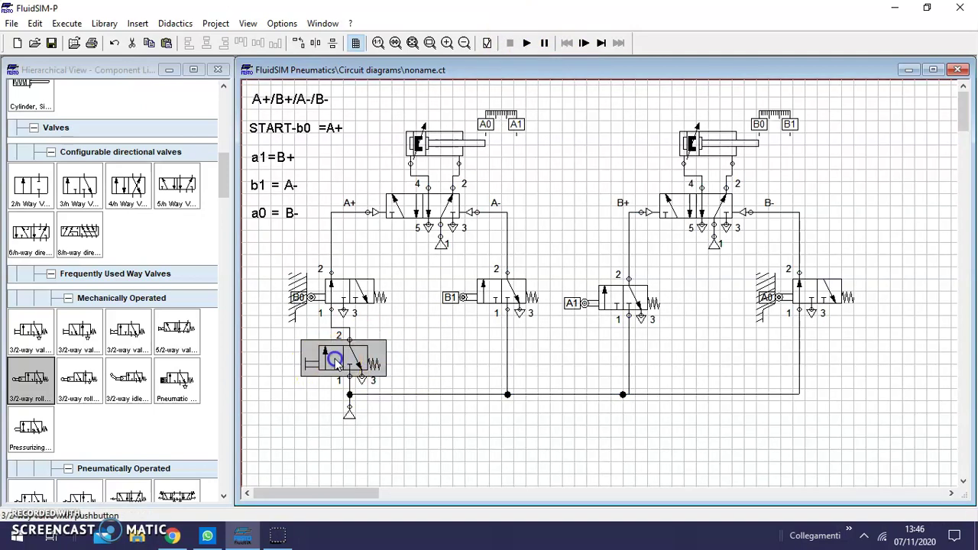
double_click(341, 365)
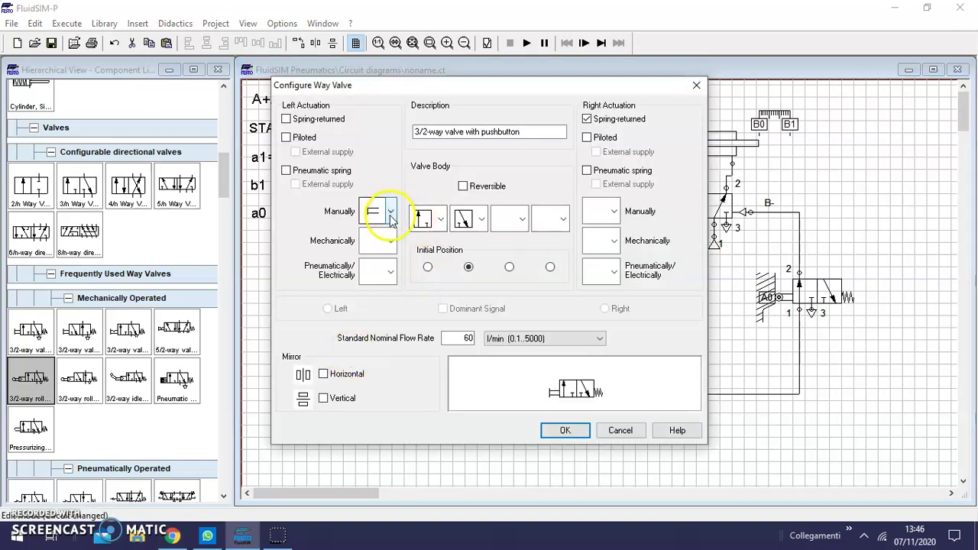
left_click(390, 214)
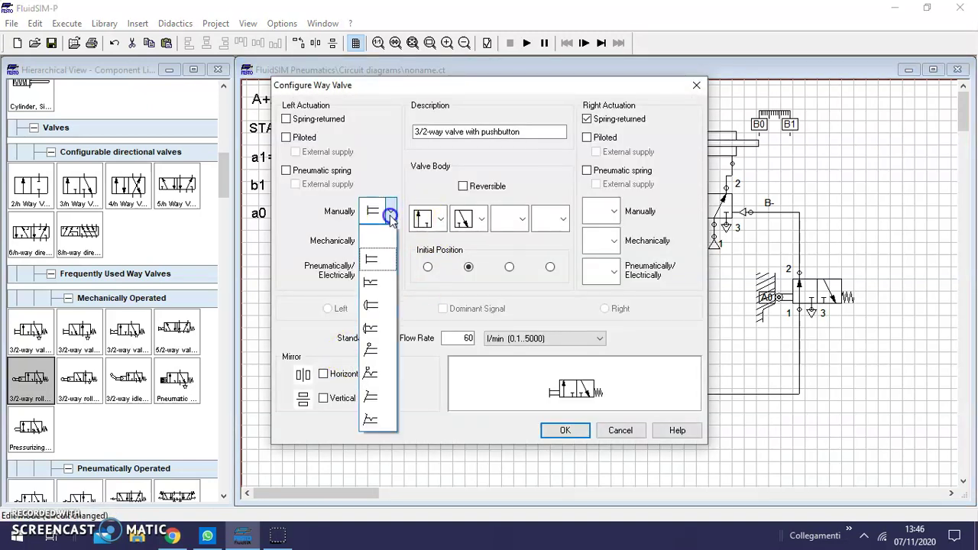
left_click(372, 283)
left_click(565, 430)
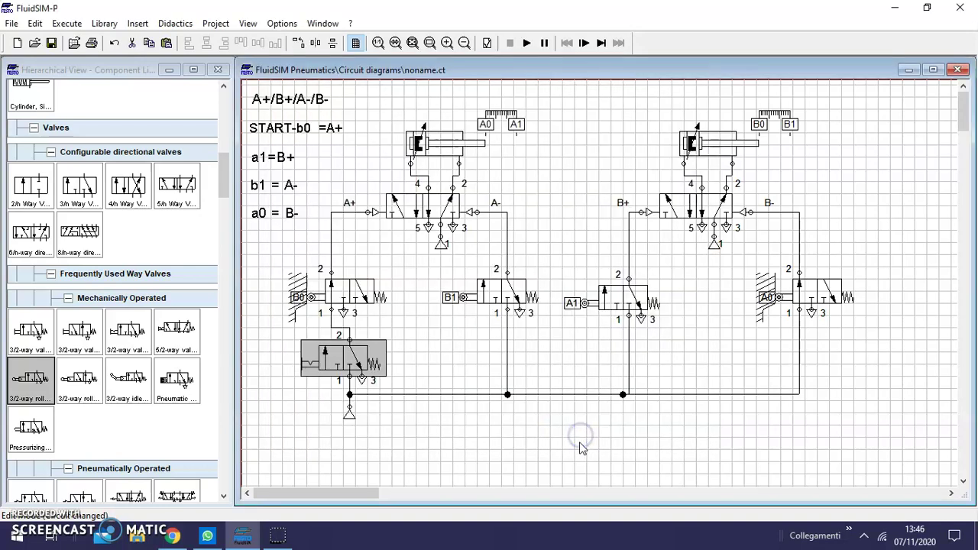
- Run the simulation despite the warnings, latch the detented start valve to cycle the cylinders, and release it
left_click(527, 43)
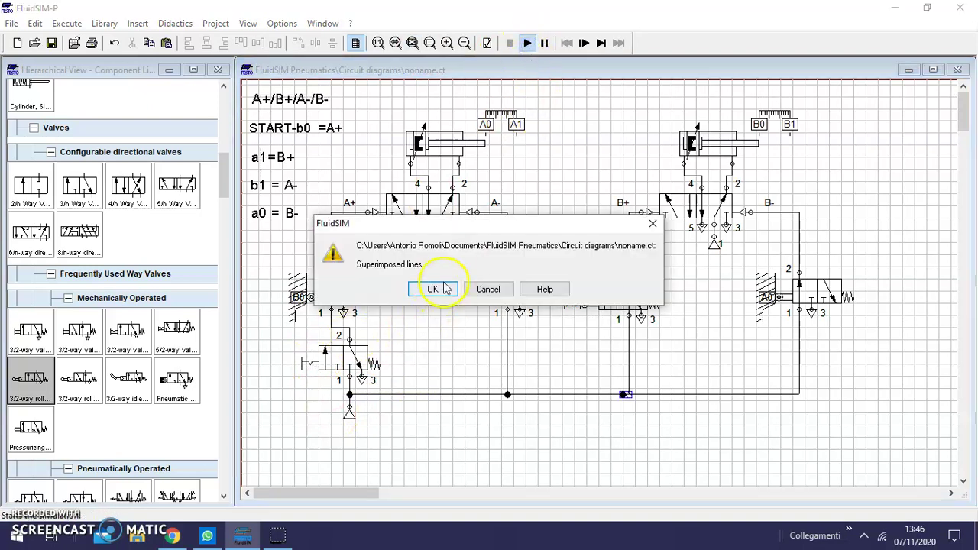
left_click(442, 289)
left_click(443, 295)
left_click(308, 367)
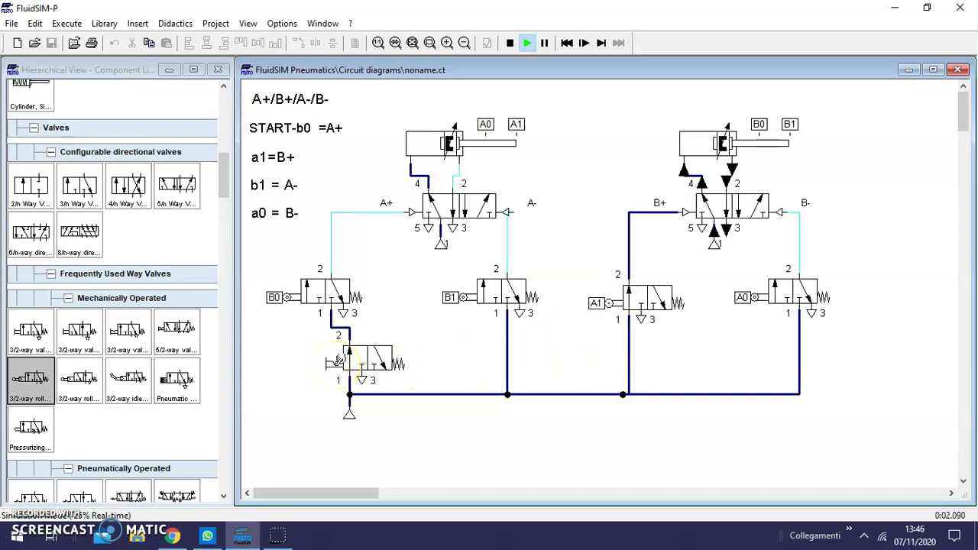
left_click(336, 363)
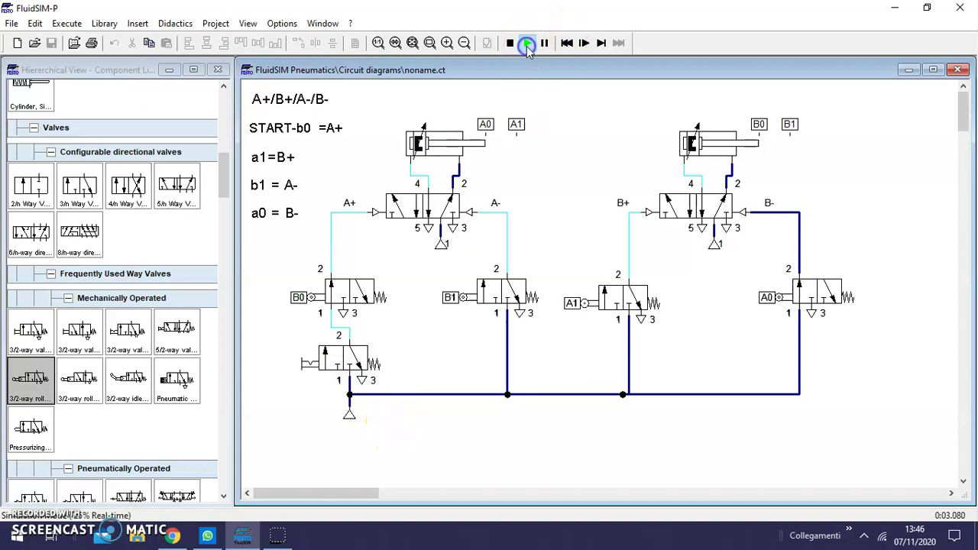
- Stop the simulation and place a State Diagram from the Miscellaneous components below the circuit
left_click(465, 43)
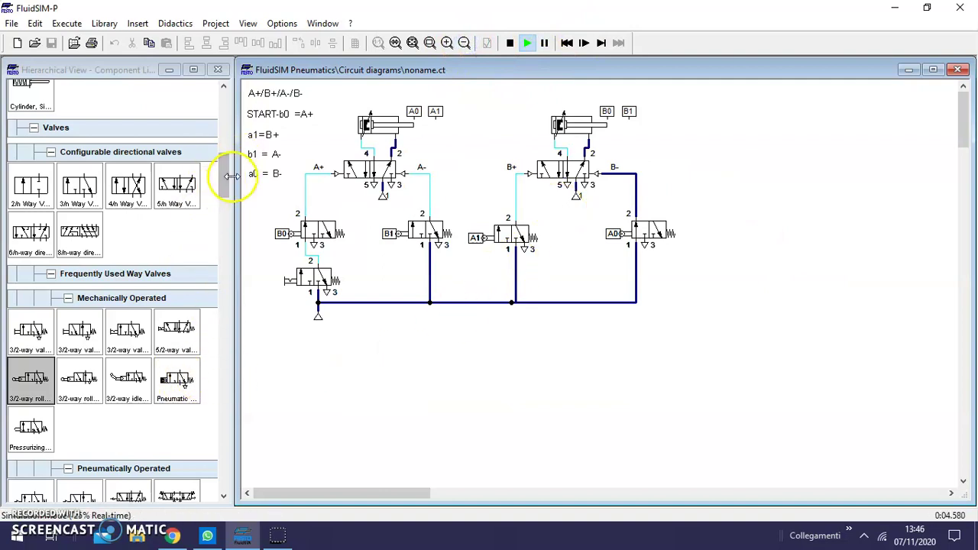
left_click_drag(226, 179, 225, 505)
left_click_drag(30, 397, 524, 390)
key("F9")
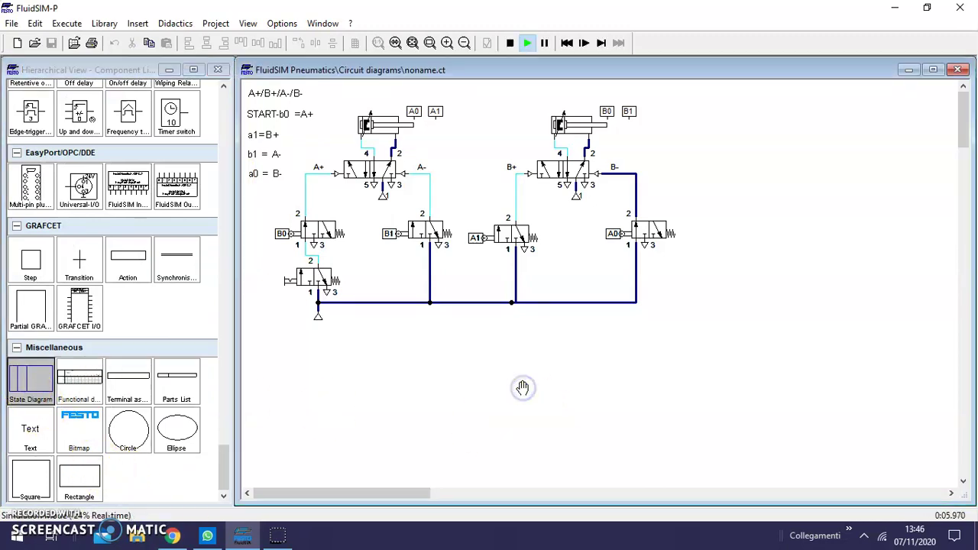
left_click_drag(39, 382, 649, 483)
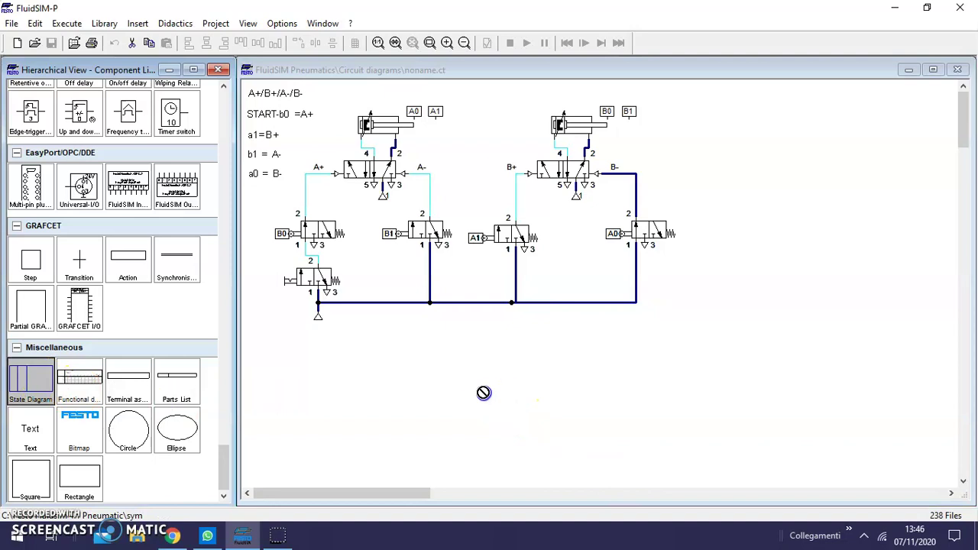
left_click_drag(483, 393, 475, 382)
left_click(509, 43)
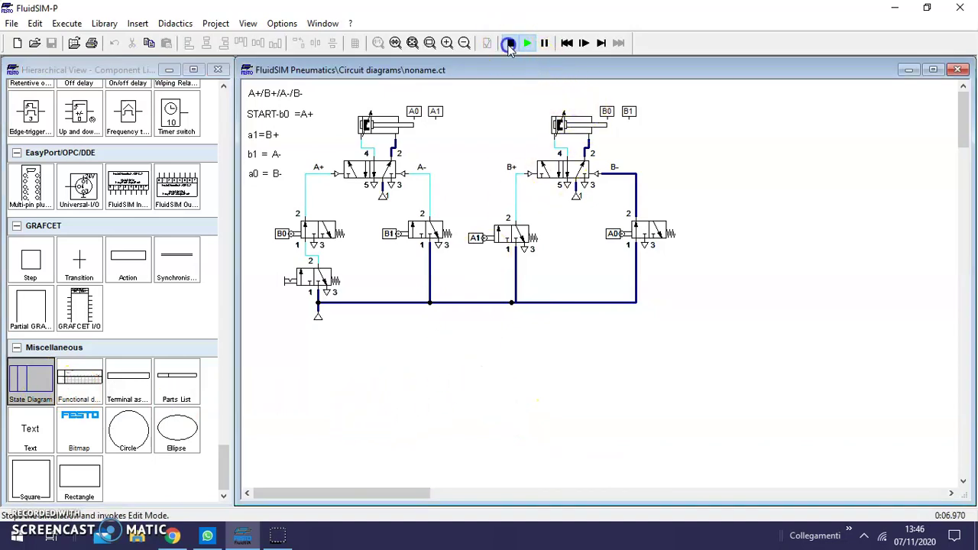
left_click_drag(33, 375, 504, 405)
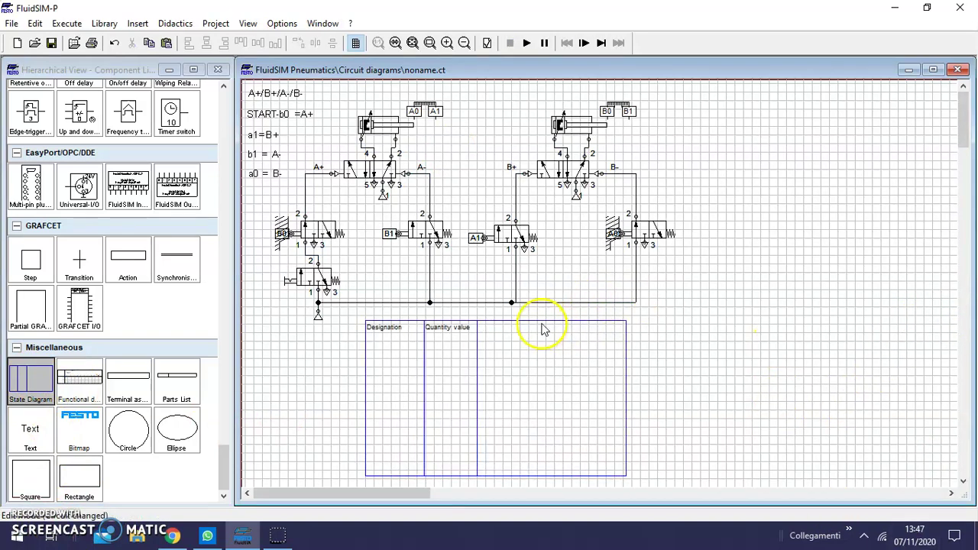
- Add cylinder A to the state diagram with its Position [mm] quantity
left_click(382, 126)
left_click_drag(382, 127, 417, 357)
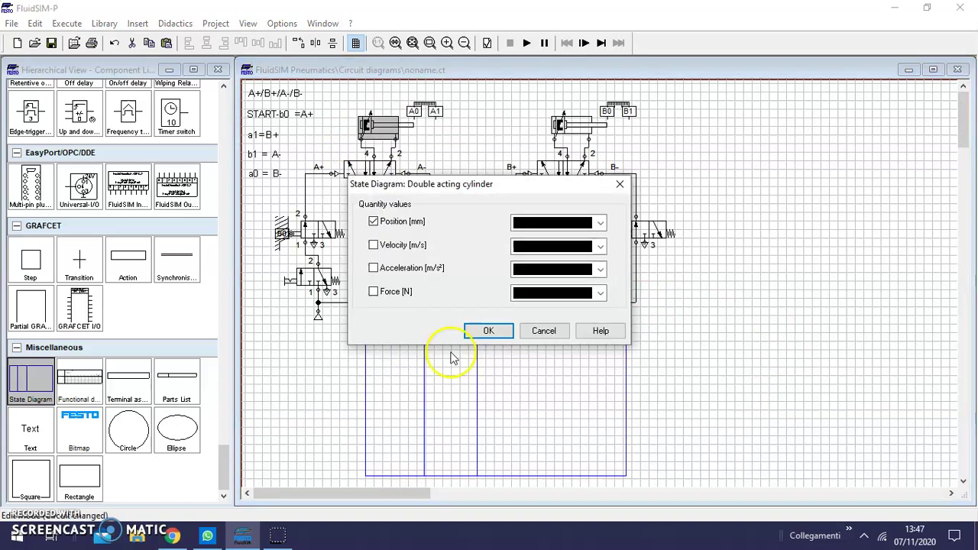
left_click(474, 331)
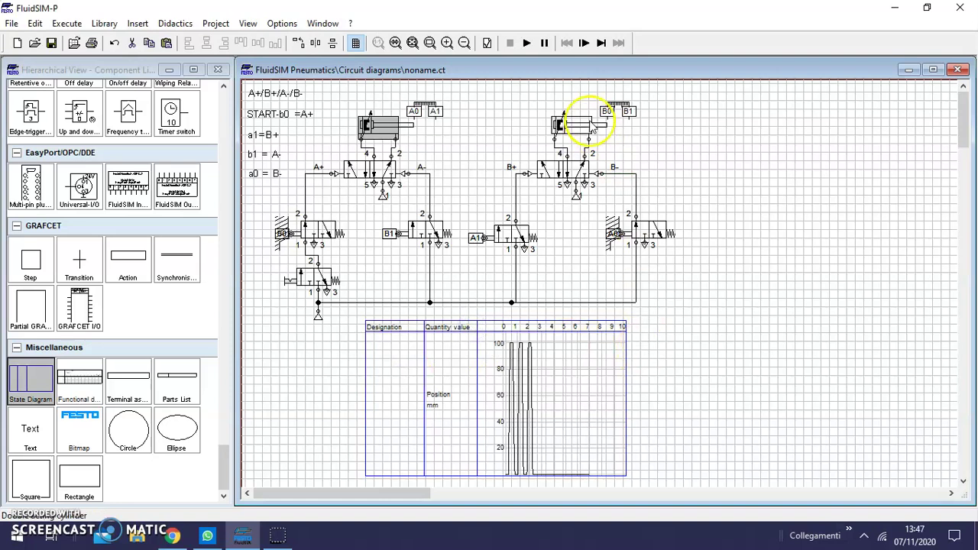
- Add cylinder B to the state diagram with its Position [mm] quantity plotted in blue
left_click_drag(585, 130, 391, 377)
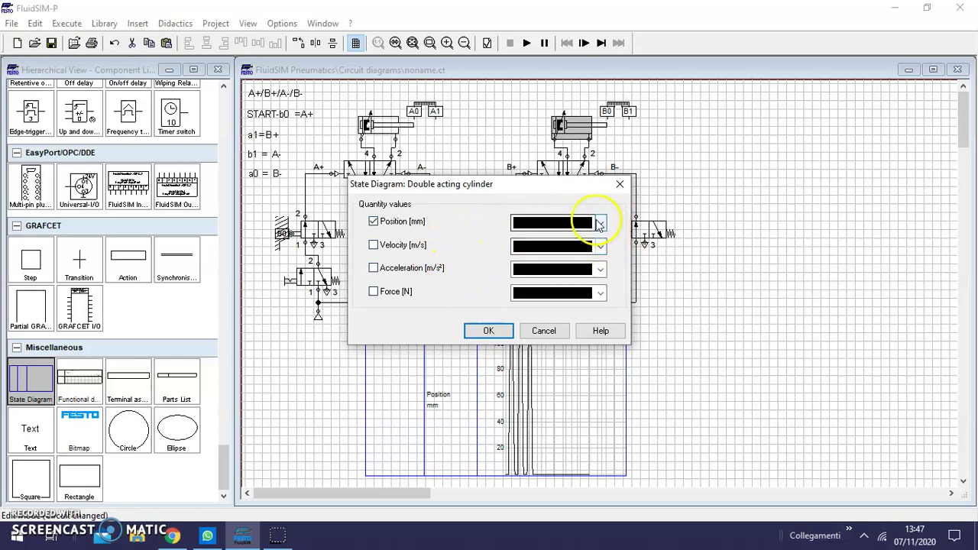
left_click(601, 224)
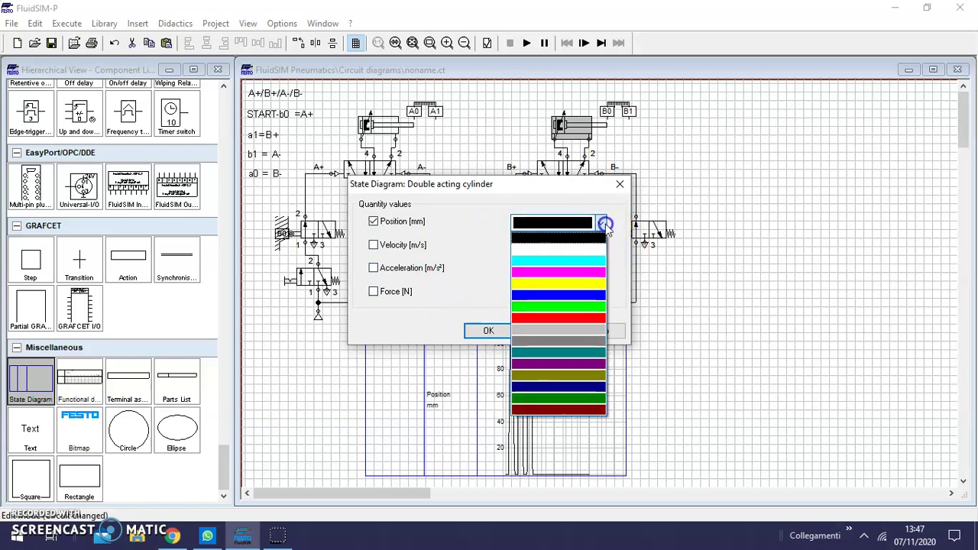
left_click(578, 297)
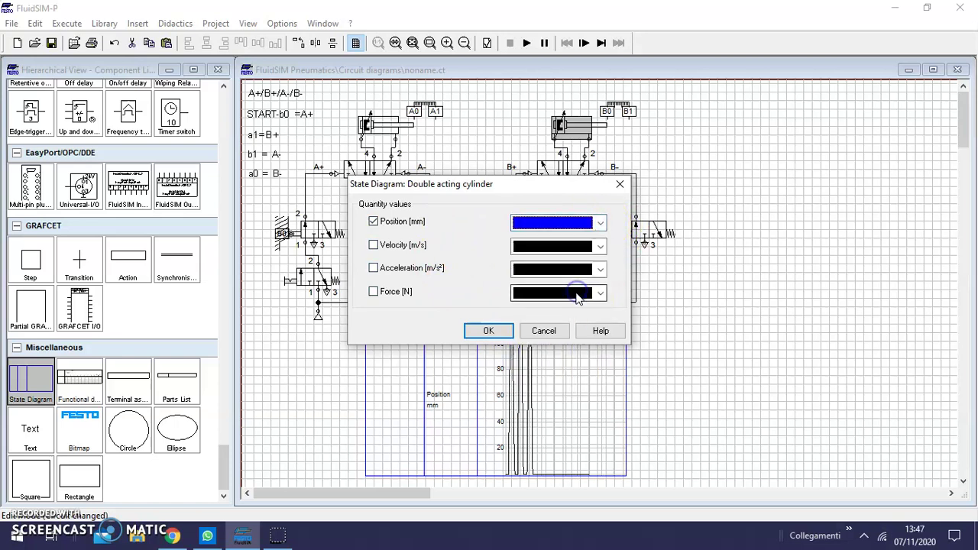
left_click(484, 334)
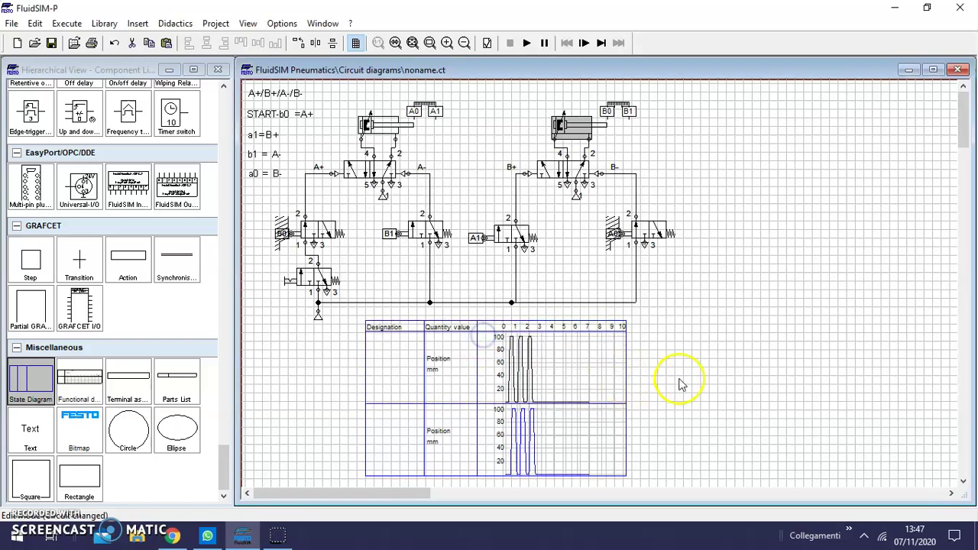
- Widen the state diagram on both sides so it spans the area beneath the whole circuit
left_click_drag(625, 387, 892, 413)
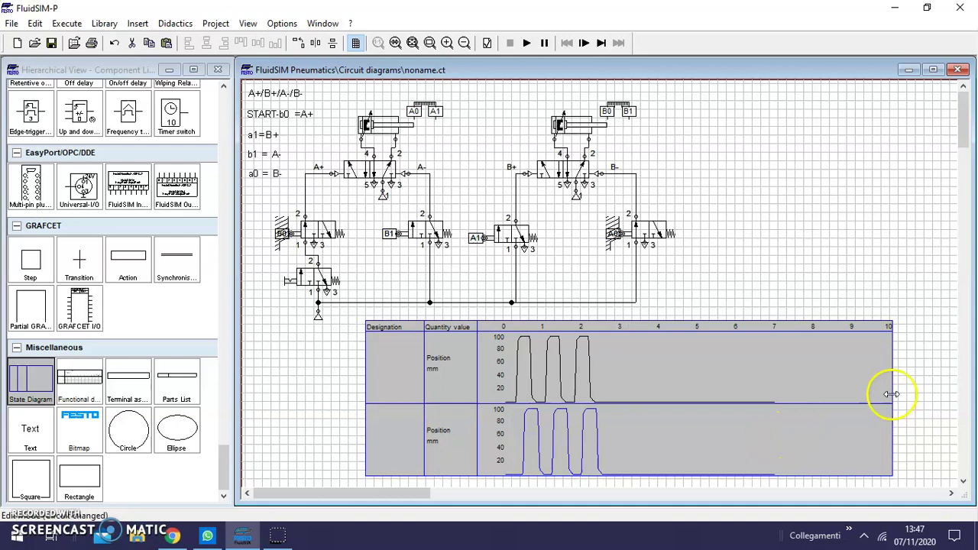
left_click_drag(932, 386, 933, 387)
left_click_drag(365, 389, 286, 391)
left_click(831, 166)
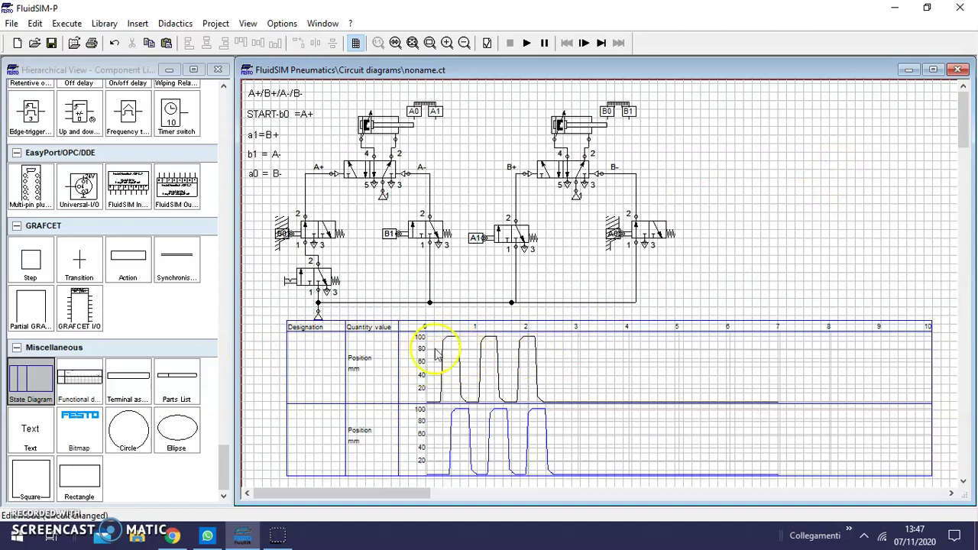
- Start the simulation despite the warnings and latch the start valve to plot both cylinder positions in the state diagram
left_click(526, 44)
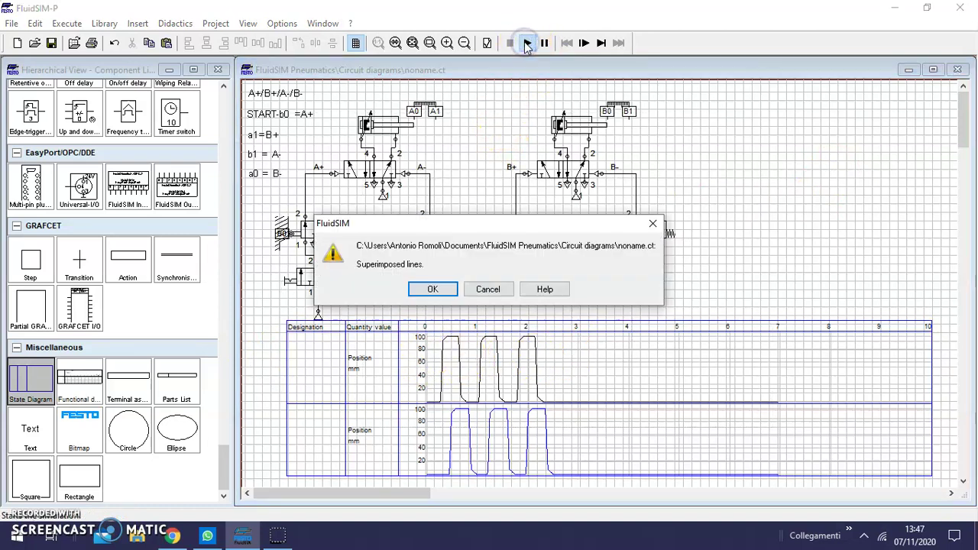
left_click(434, 291)
left_click(435, 292)
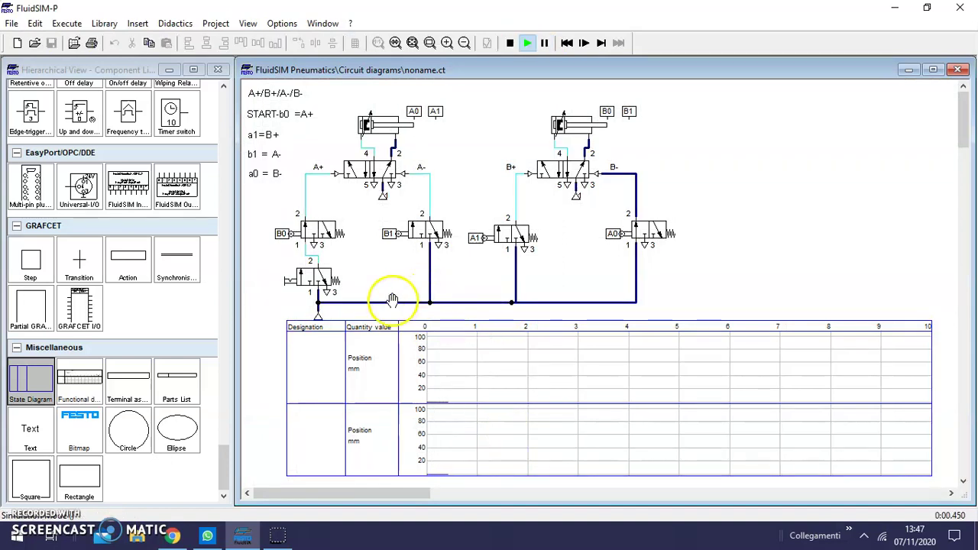
left_click(290, 279)
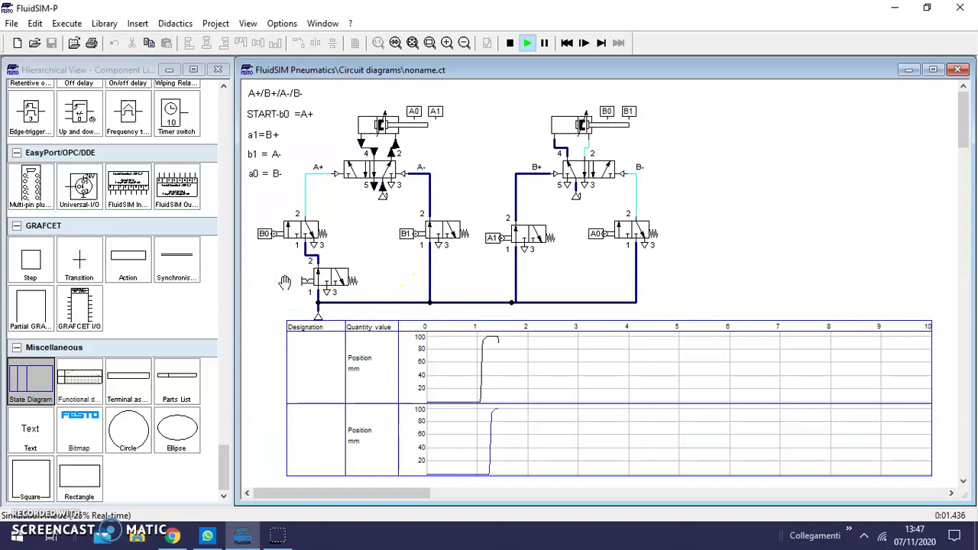
left_click(476, 388)
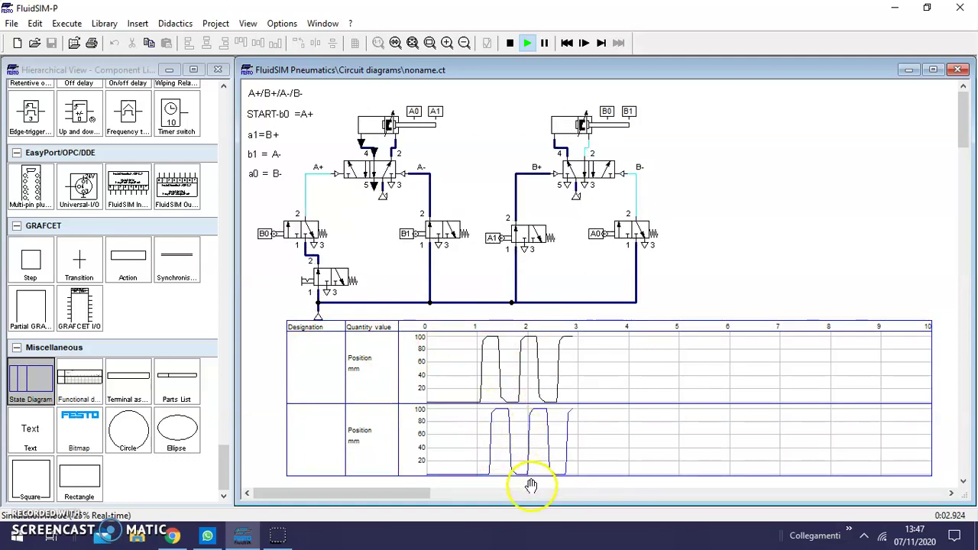
- Set the state diagram's line thickness to Thick
right_click(483, 370)
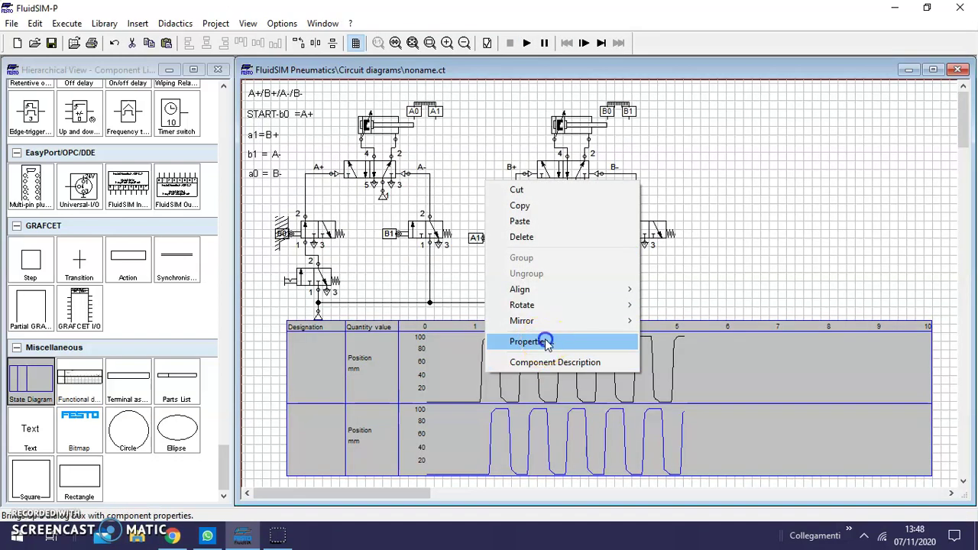
left_click(545, 341)
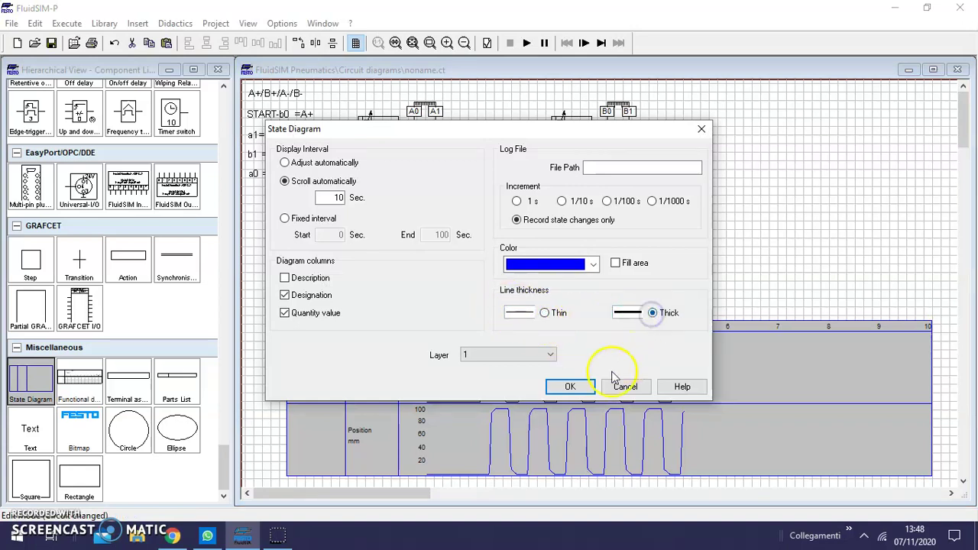
left_click(571, 387)
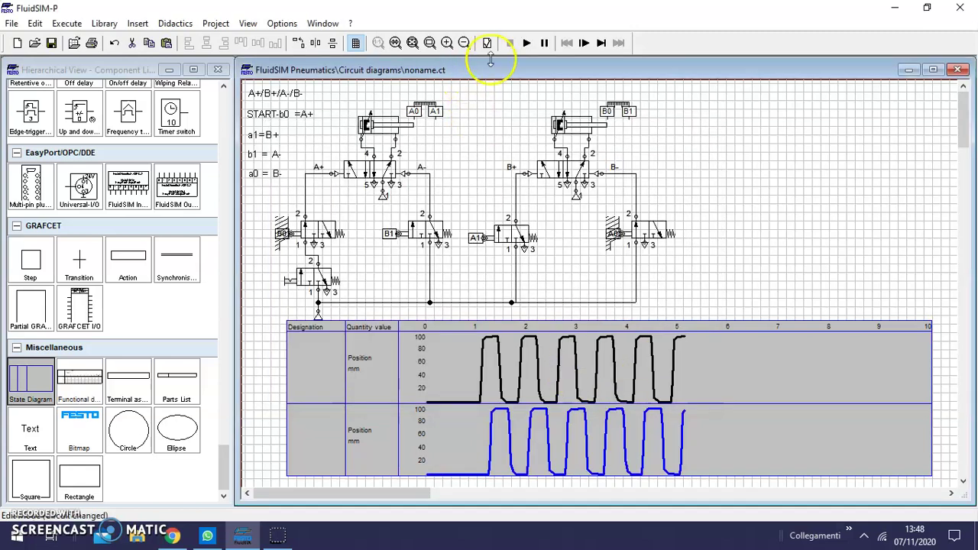
- Rerun the simulation despite the warnings and latch the start valve to record the cylinder positions with thick curves
left_click(527, 43)
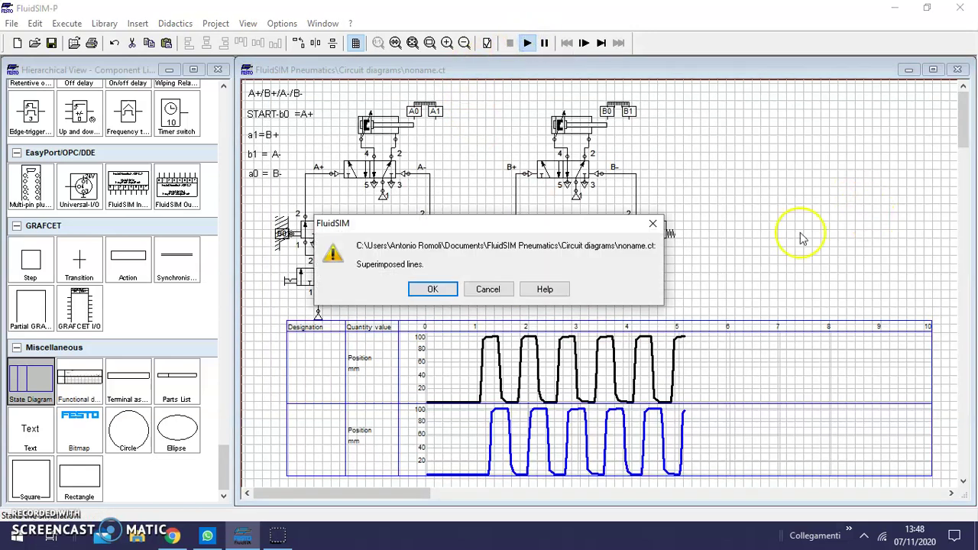
left_click(432, 290)
left_click(435, 295)
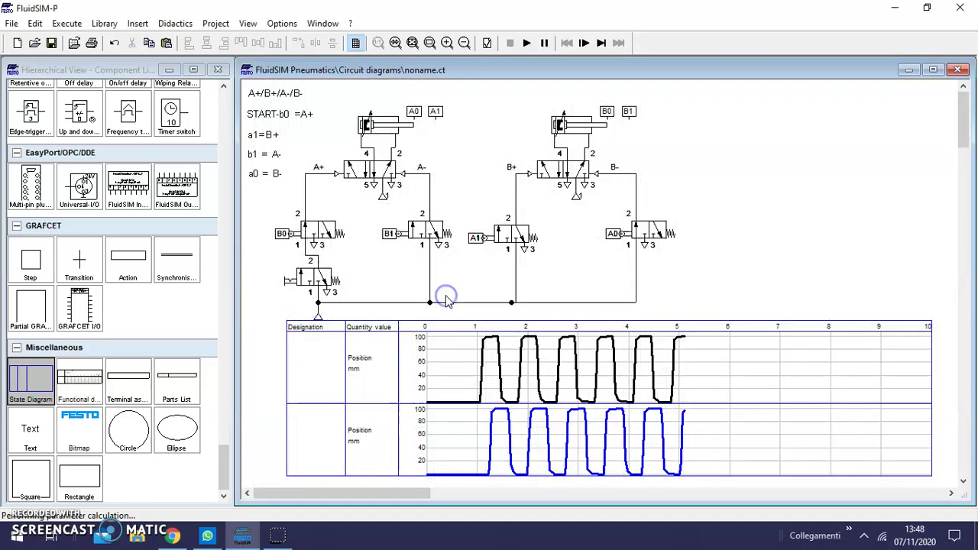
left_click(316, 279)
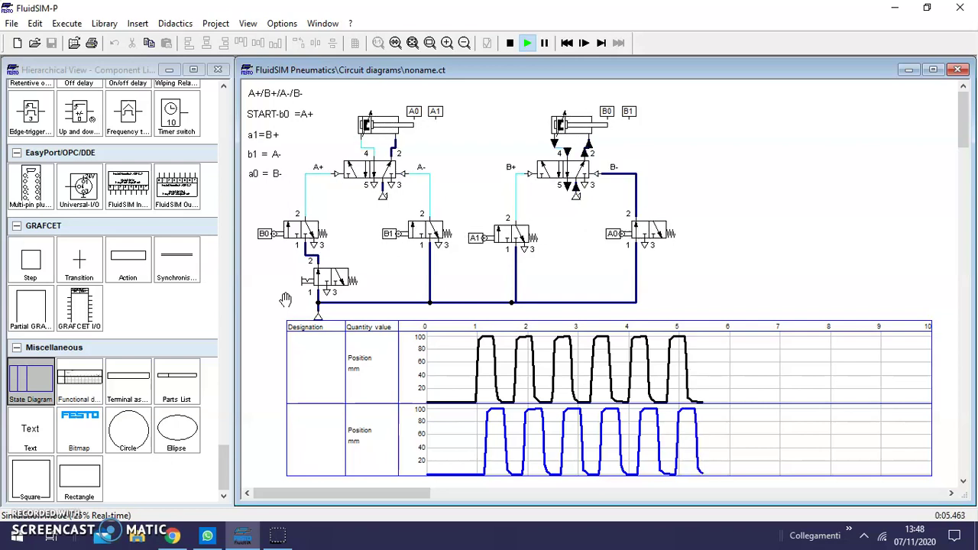
left_click(290, 311)
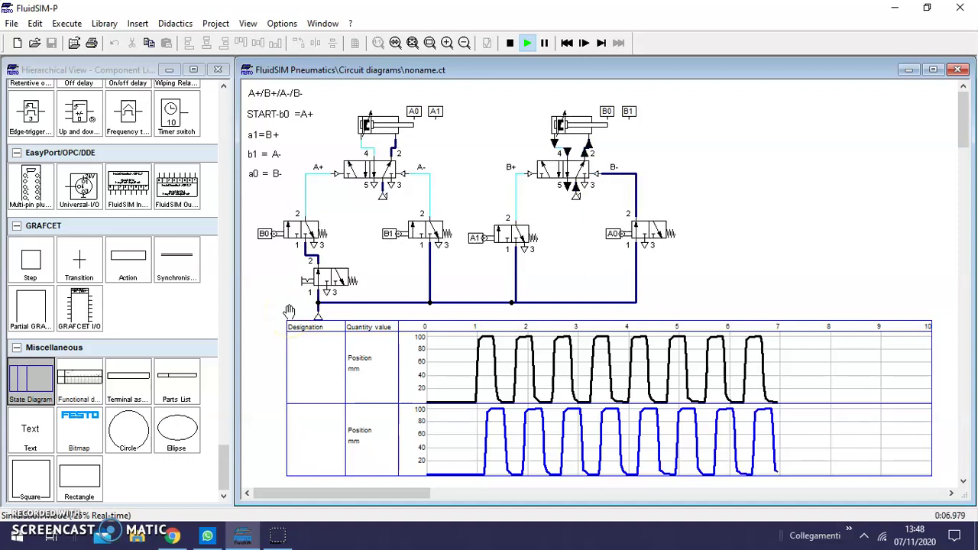
left_click(262, 327)
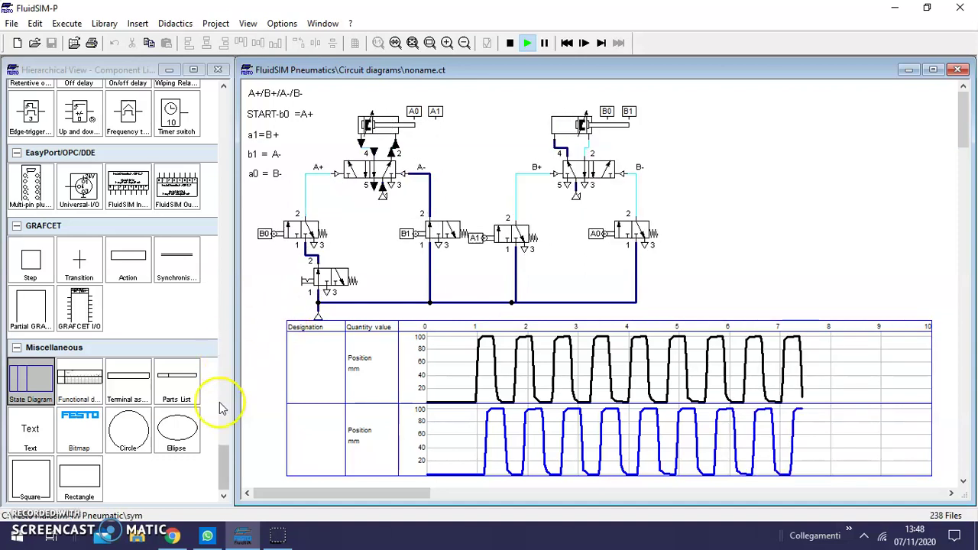
left_click(289, 288)
left_click(525, 101)
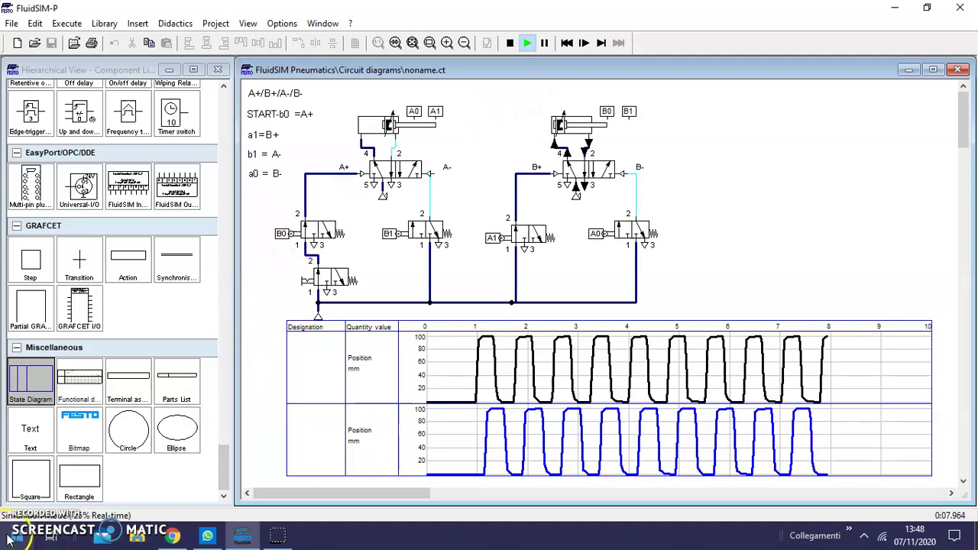